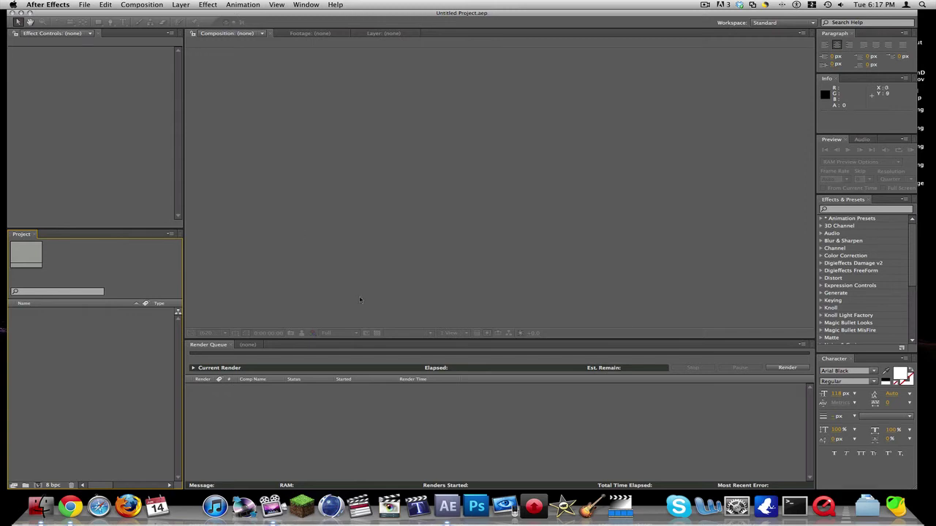
click(250, 345)
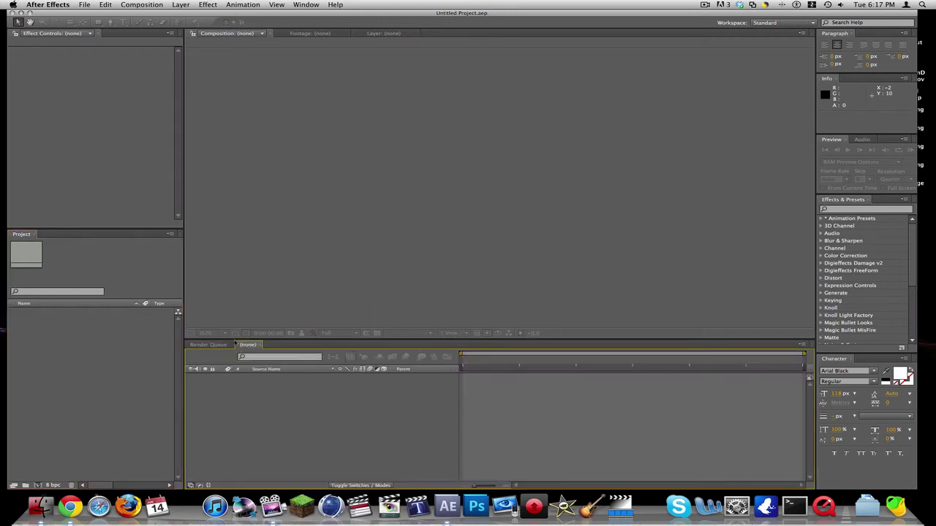
click(490, 269)
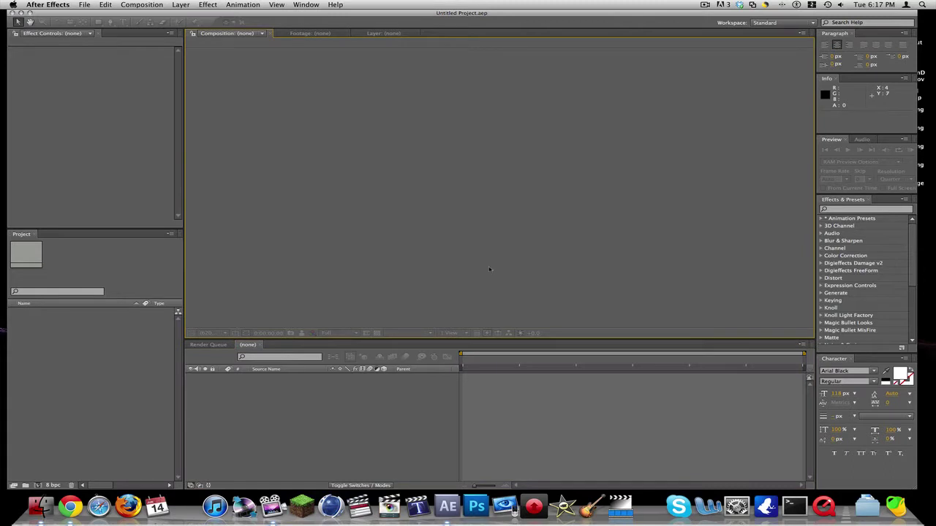
click(495, 388)
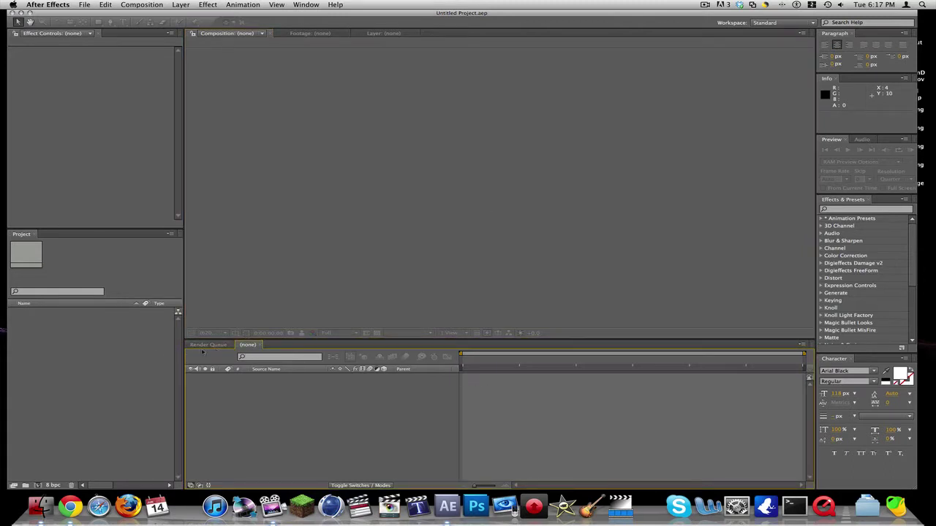
scroll(881, 299, down, 5)
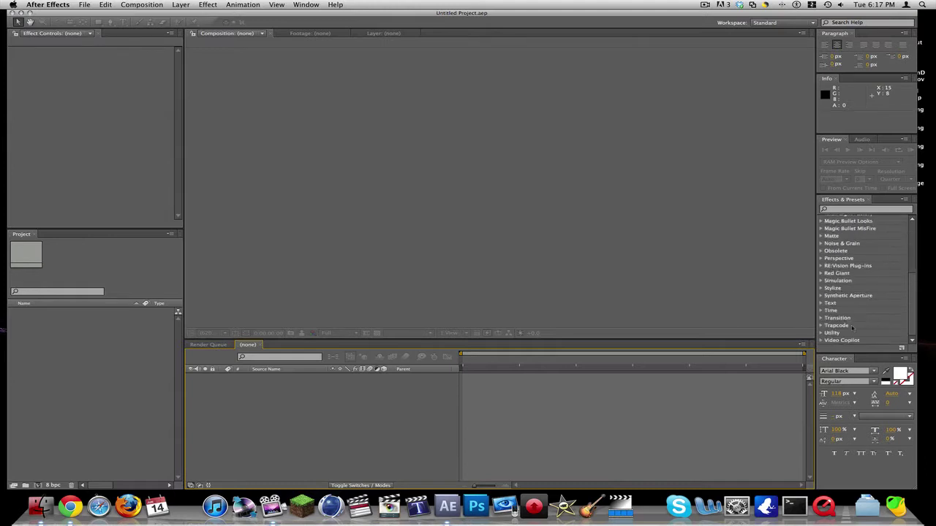
scroll(852, 328, up, 5)
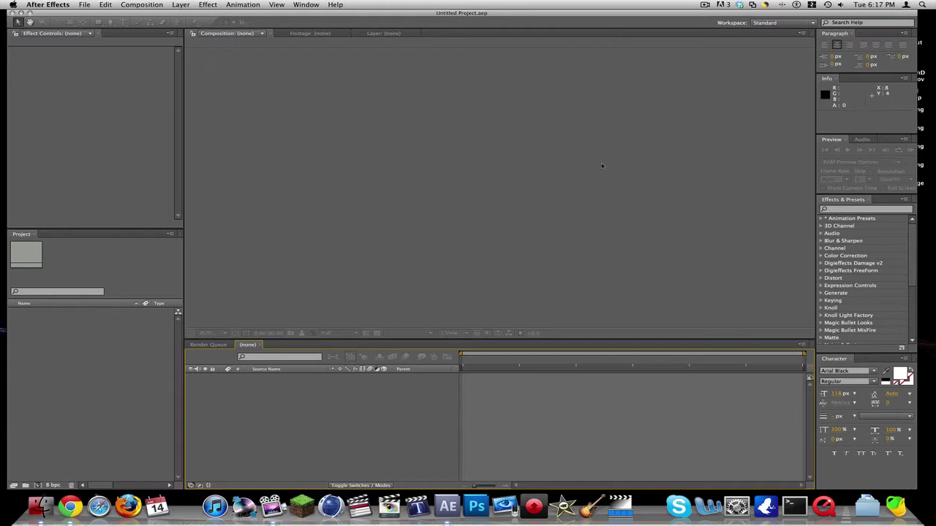
Open the dialog for importing a single file into the project
click(80, 4)
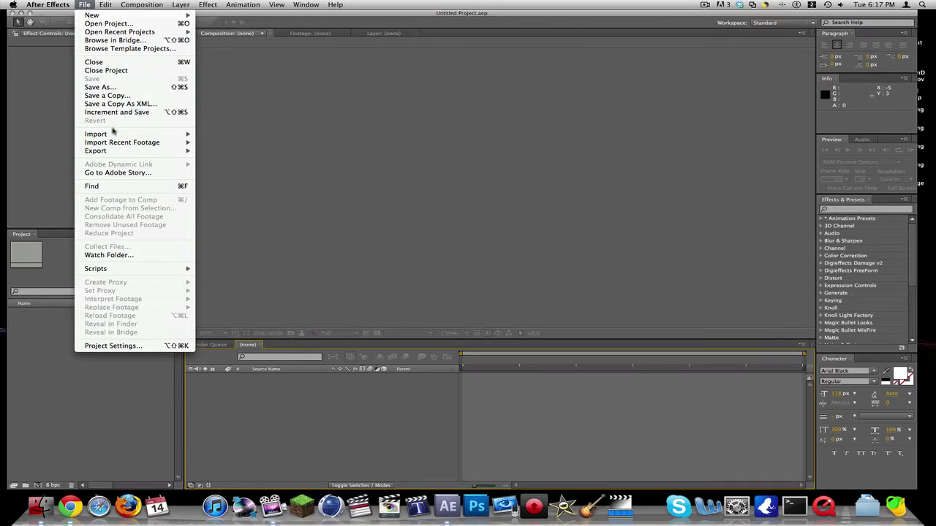
mouse_move(112, 136)
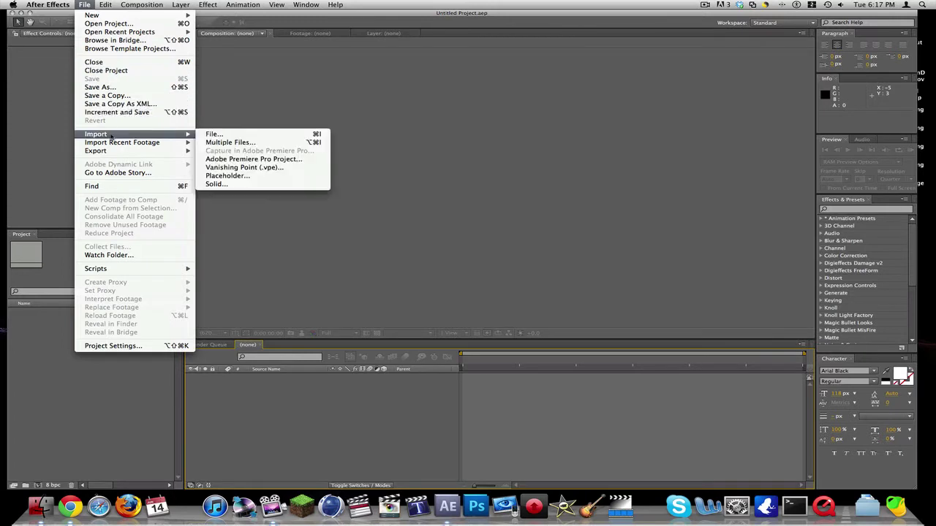
click(261, 136)
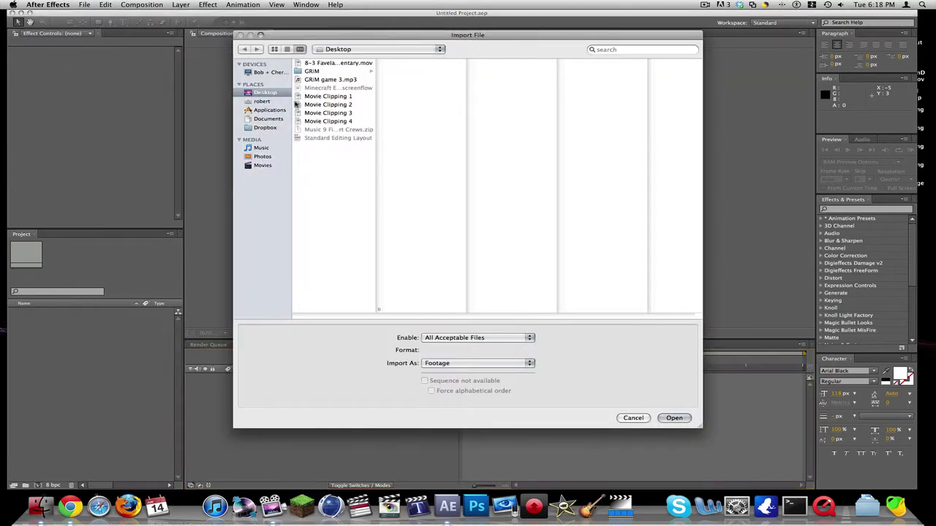
click(265, 101)
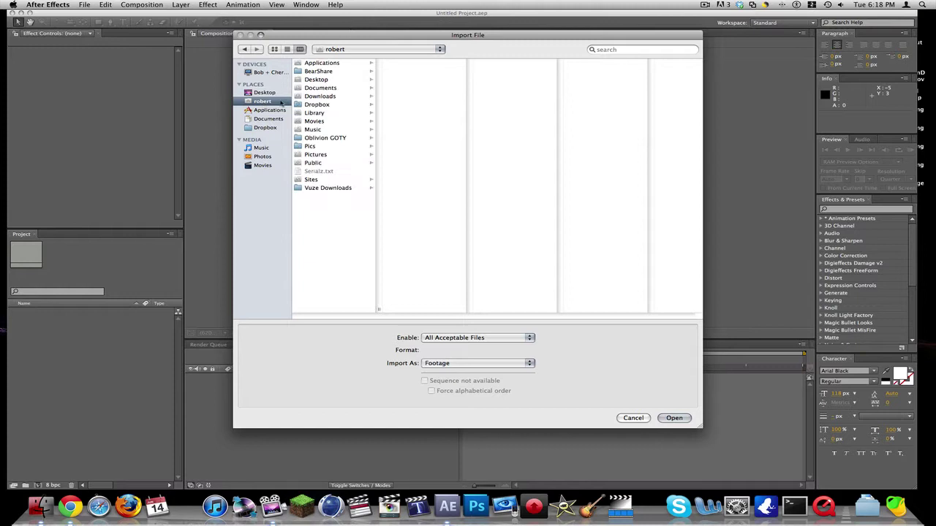
click(319, 96)
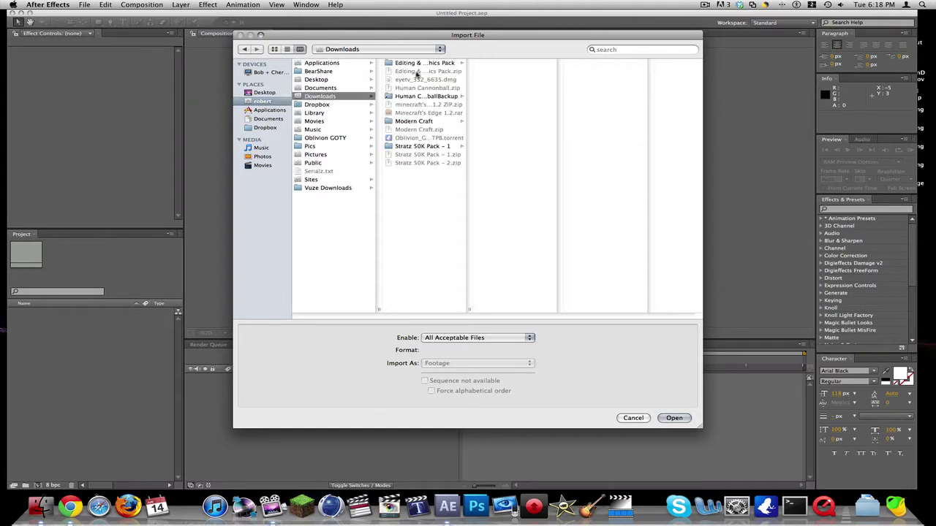
click(603, 49)
text(Car)
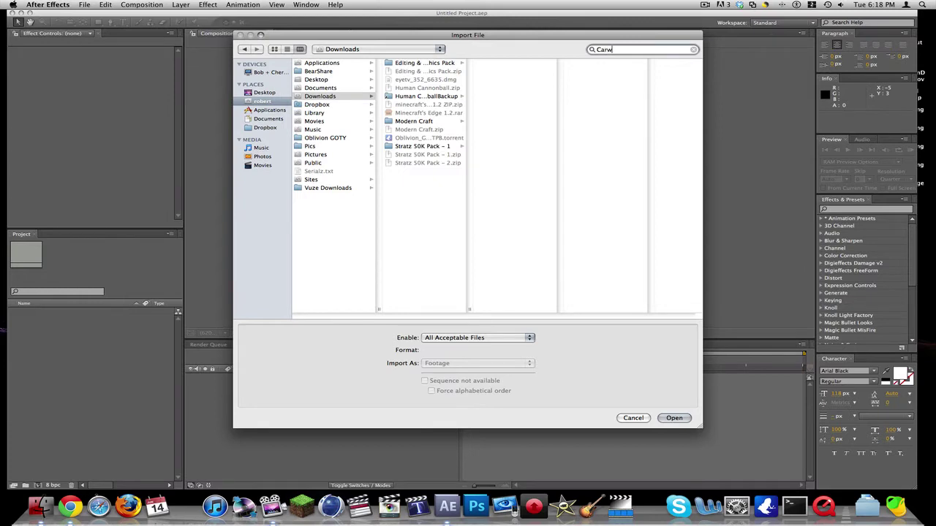
text(w)
Import the Catwalk 360 Reload Cancel MP4 clip from the GRiM folder on the Desktop
click(264, 92)
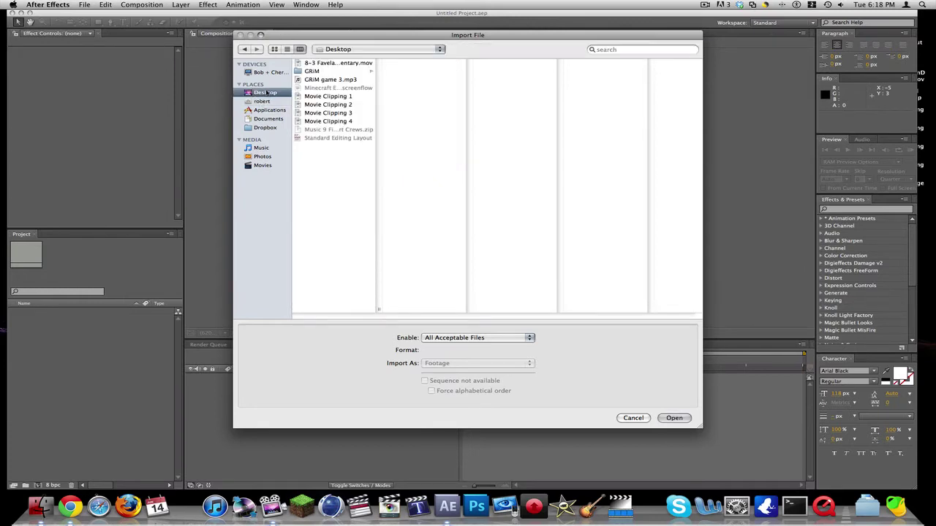
click(314, 71)
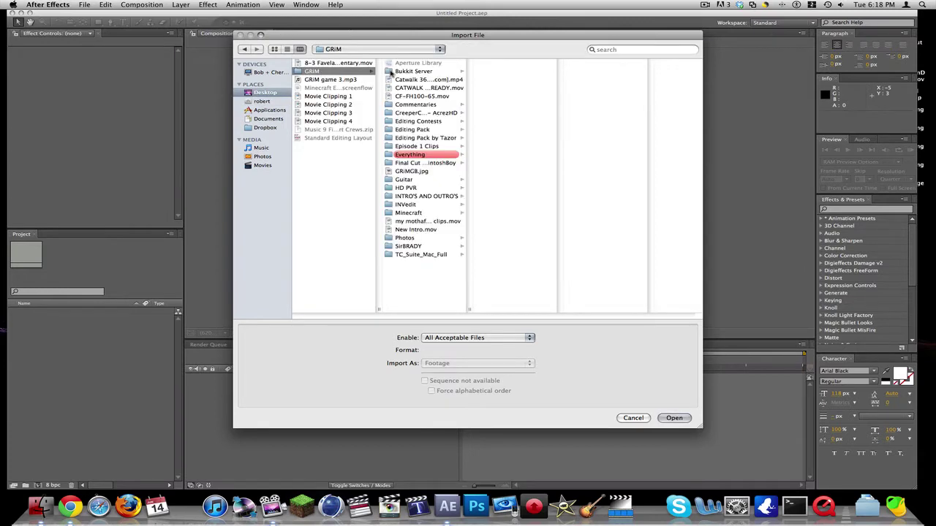
click(423, 79)
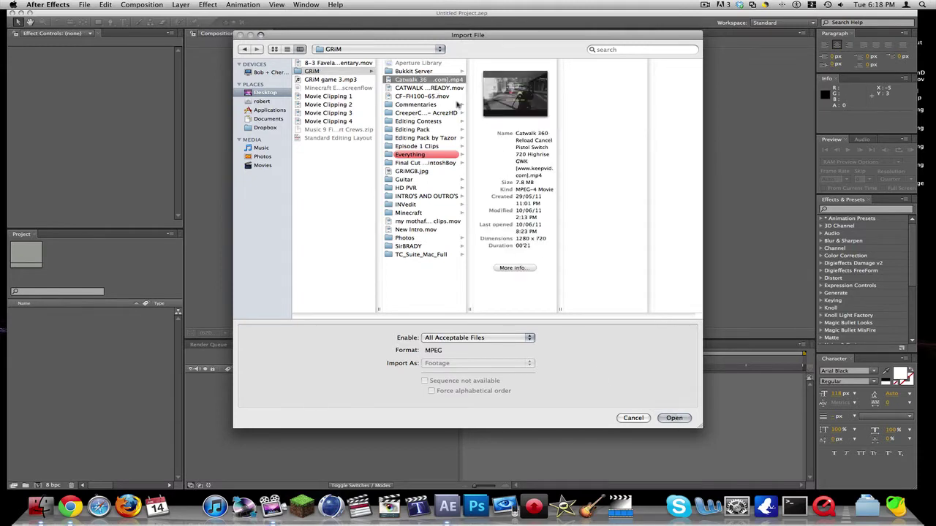
click(674, 418)
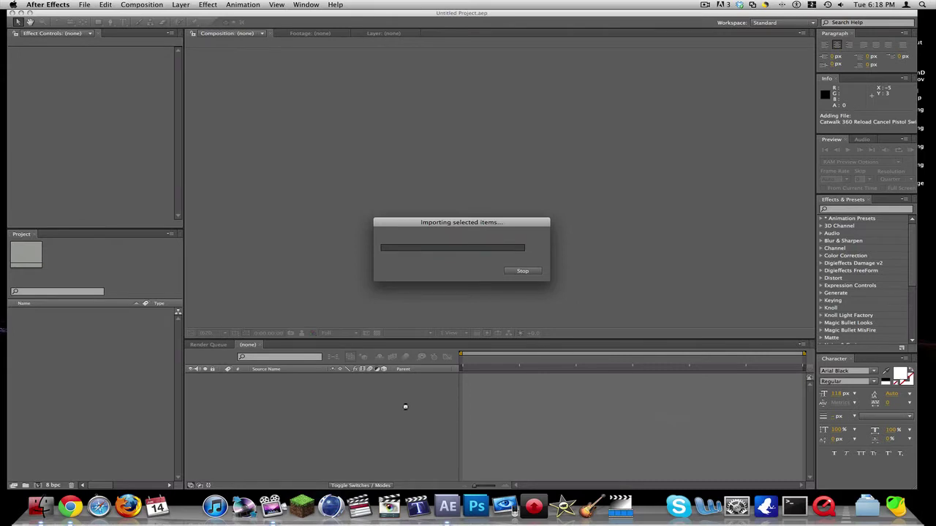
drag(494, 224, 479, 231)
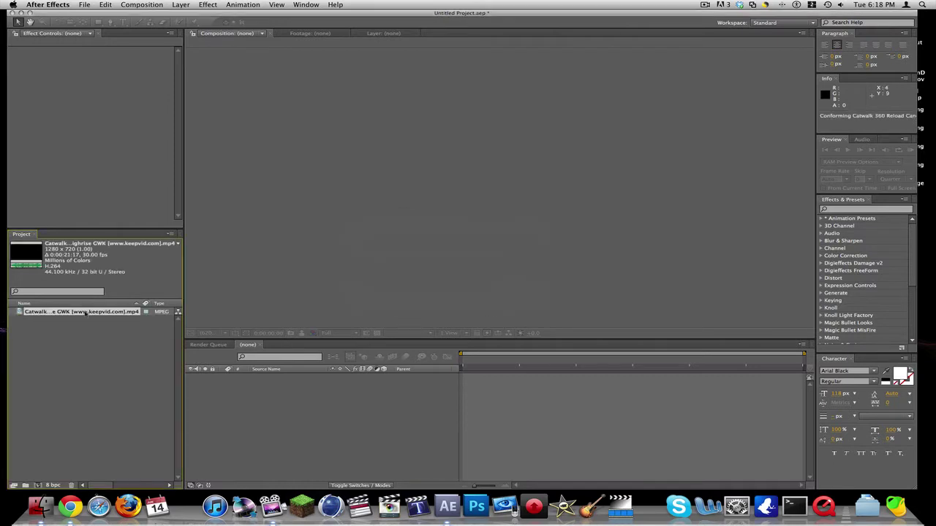
drag(19, 313, 51, 313)
Create a new composition named Tutorial with the HD 720 60 FPS preset at 59.94 frames per second
click(165, 4)
click(165, 4)
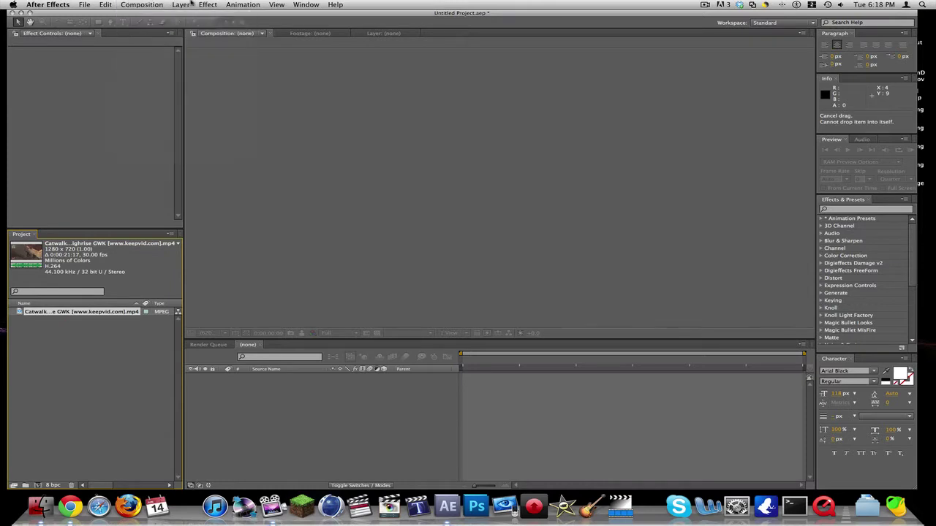
key(super+n)
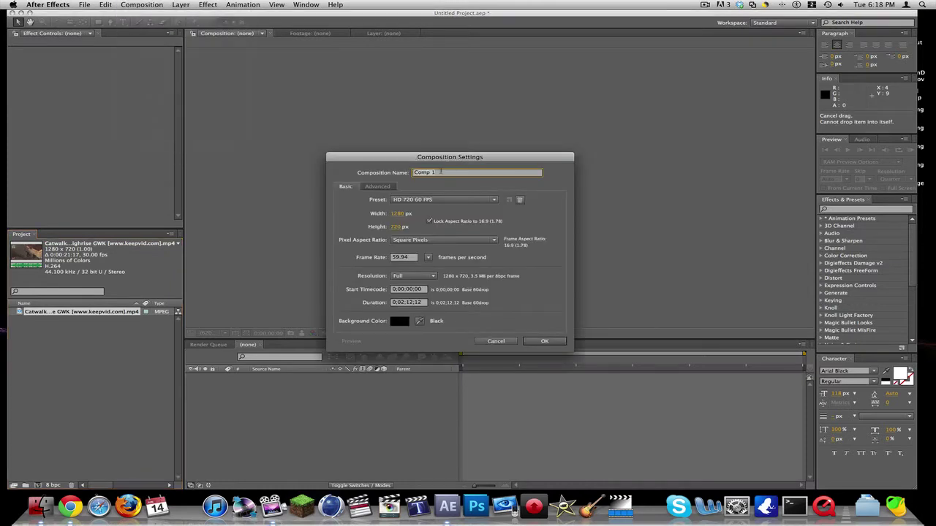
text(Tutorial)
click(413, 257)
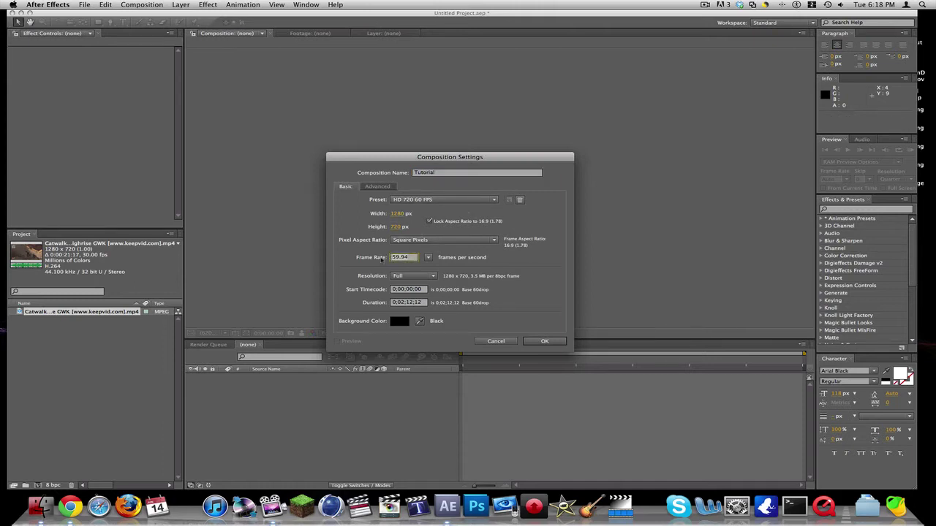
click(525, 341)
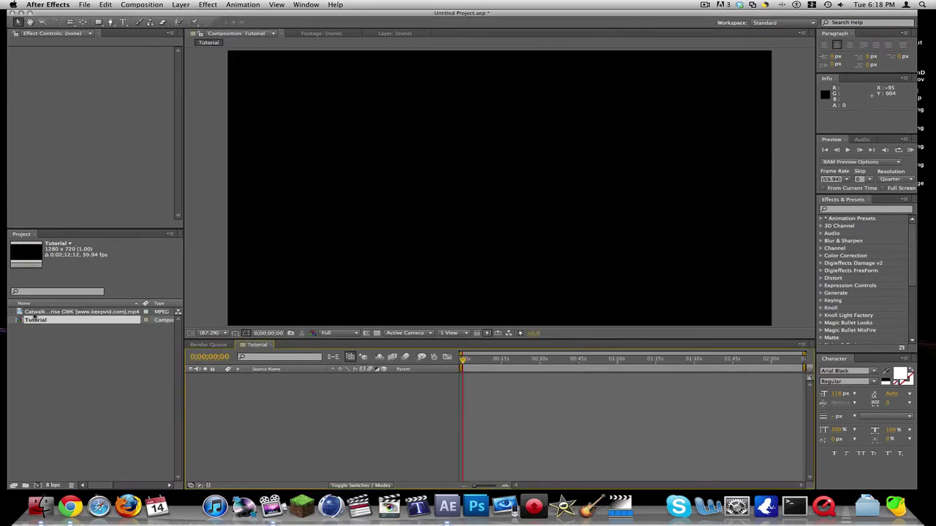
Add the imported Catwalk clip to the Tutorial composition's timeline and set the viewer resolution to Half
drag(34, 313, 254, 388)
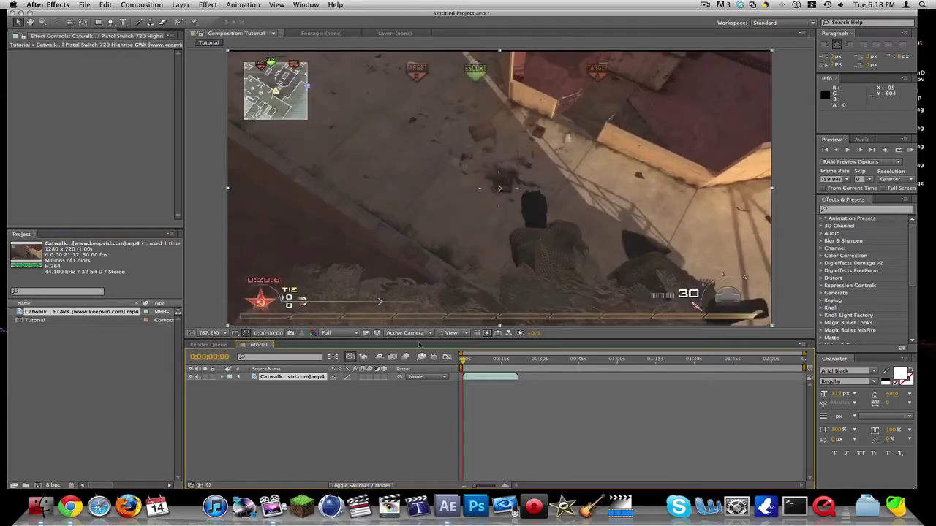
click(341, 333)
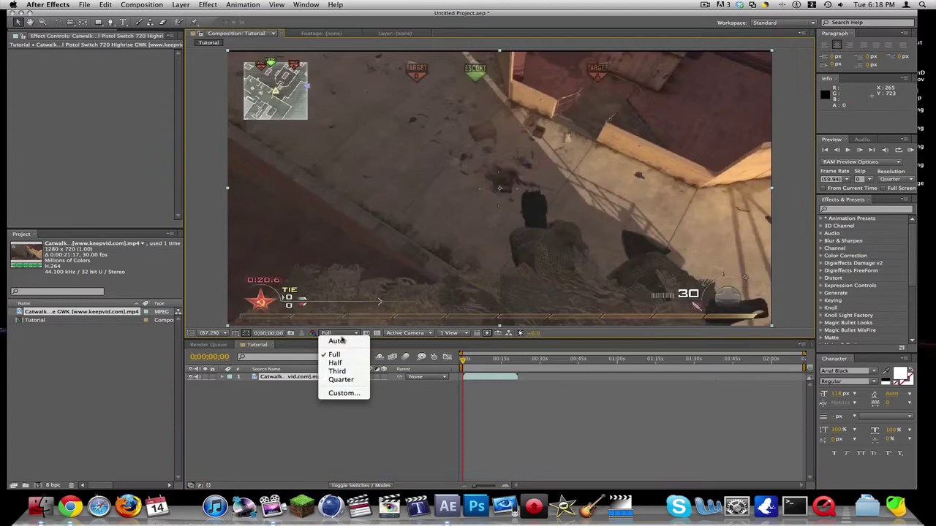
click(335, 363)
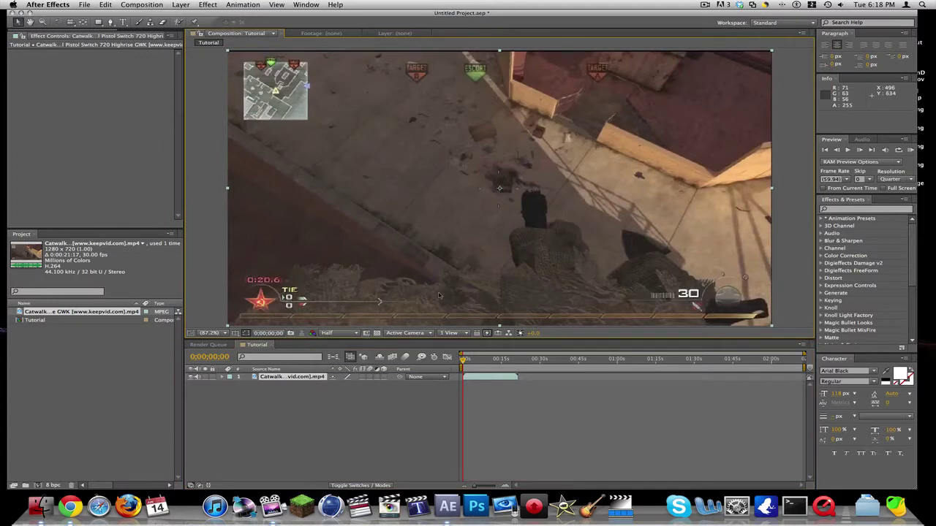
Play a RAM preview of the Tutorial composition with the sound volume lowered, quitting Chrome while it renders
key(space)
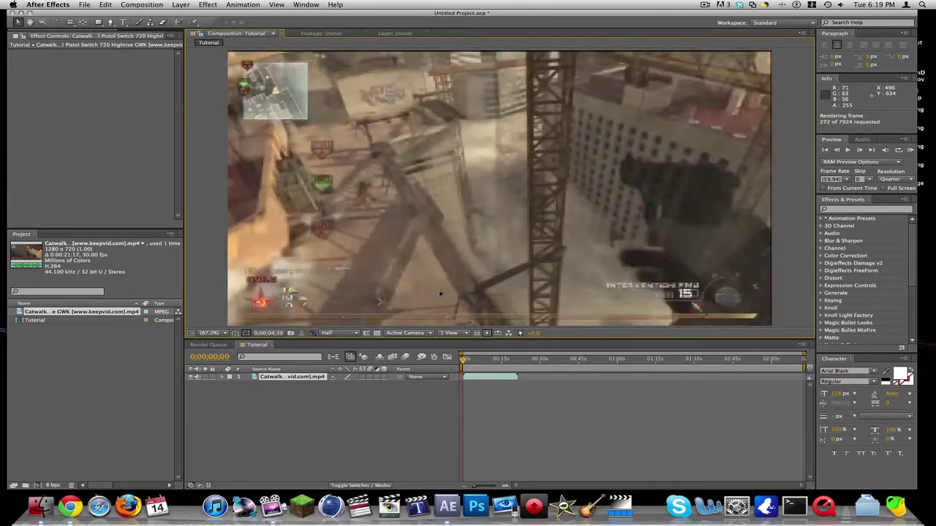
key(XF86AudioRaiseVolume)
key(XF86AudioLowerVolume)
key(XF86AudioLowerVolume)
key(XF86AudioLowerVolume)
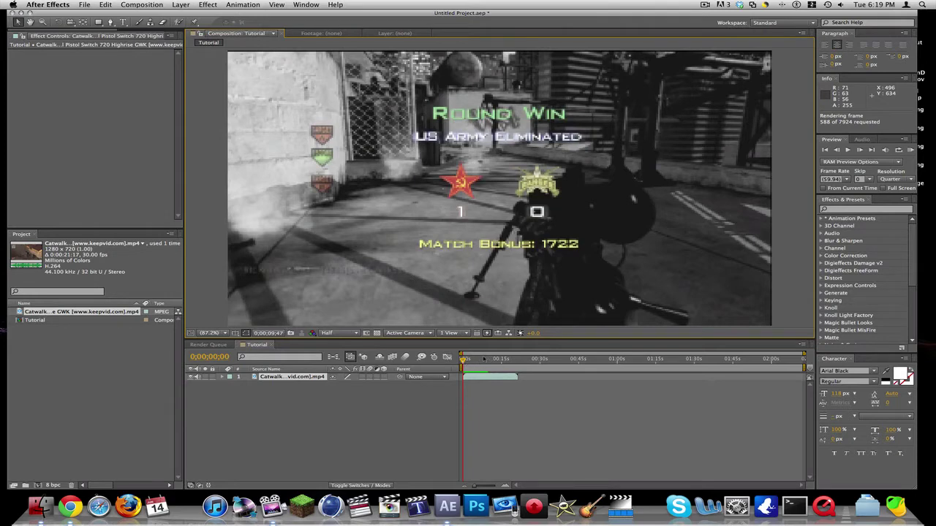
right_click(71, 506)
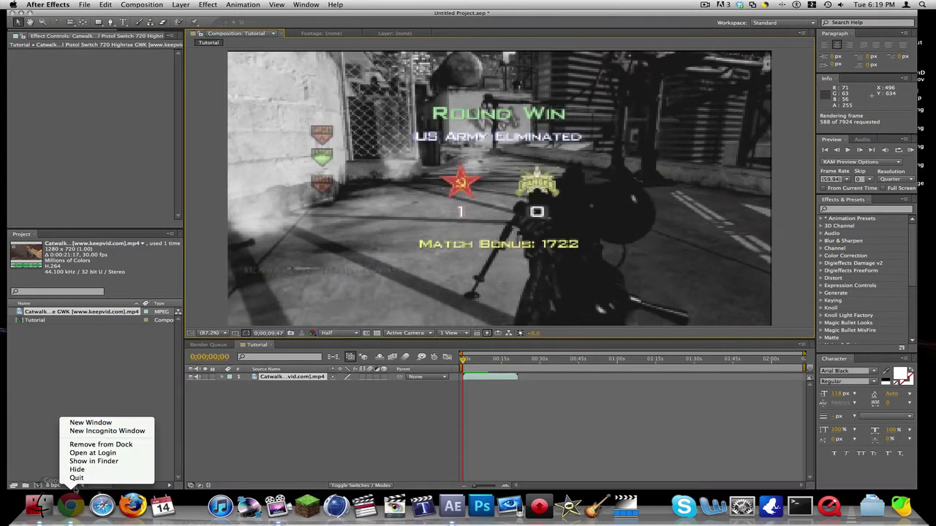
click(80, 481)
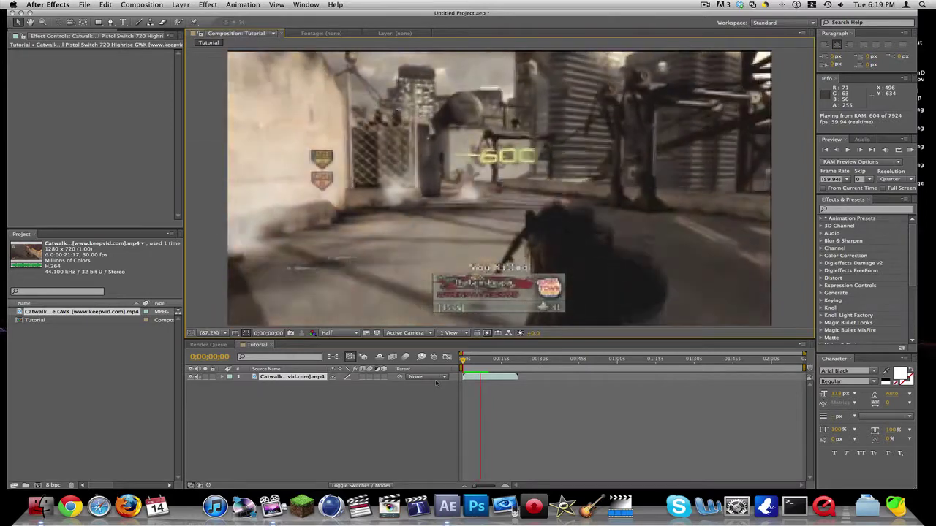
key(space)
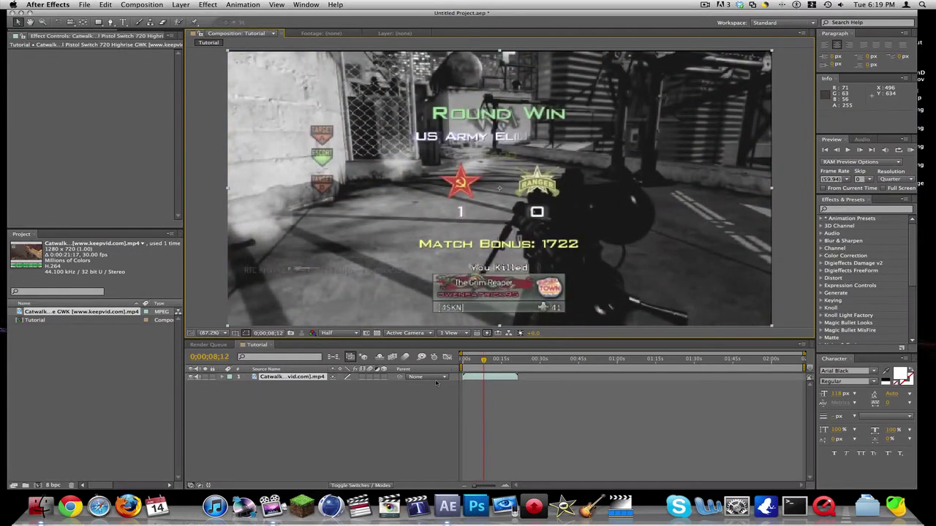
Move the current time to 0;00;02;39 and duplicate the Catwalk clip layer
drag(483, 360, 469, 361)
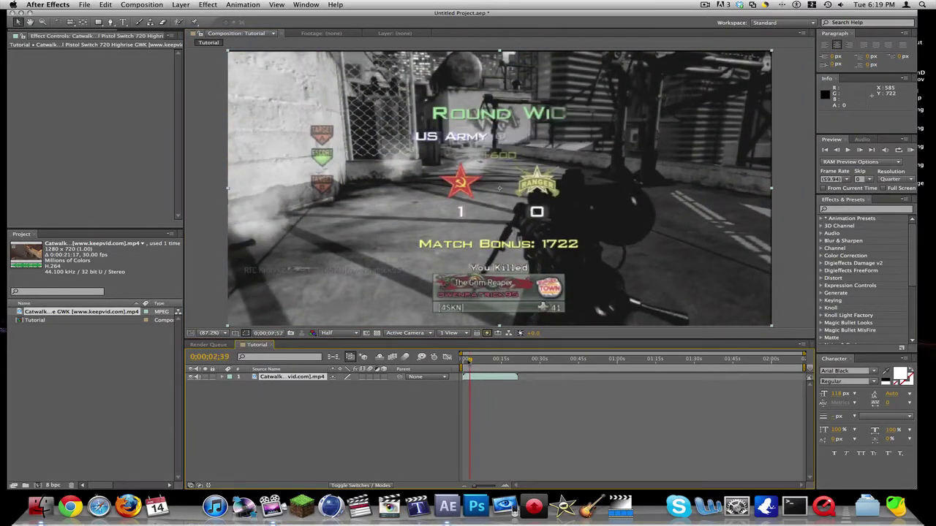
key(super+d)
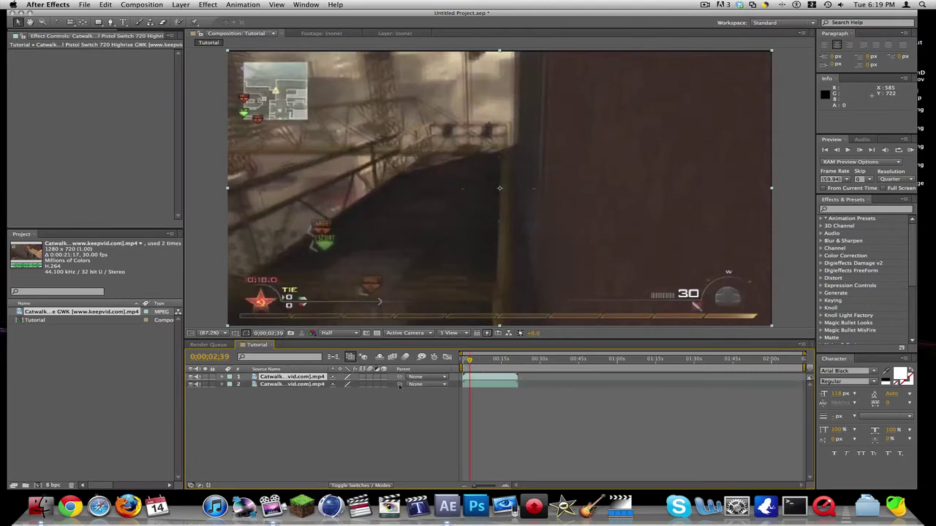
Select the lower clip layer, search the effects library for "cc lens", and clear the search
click(313, 386)
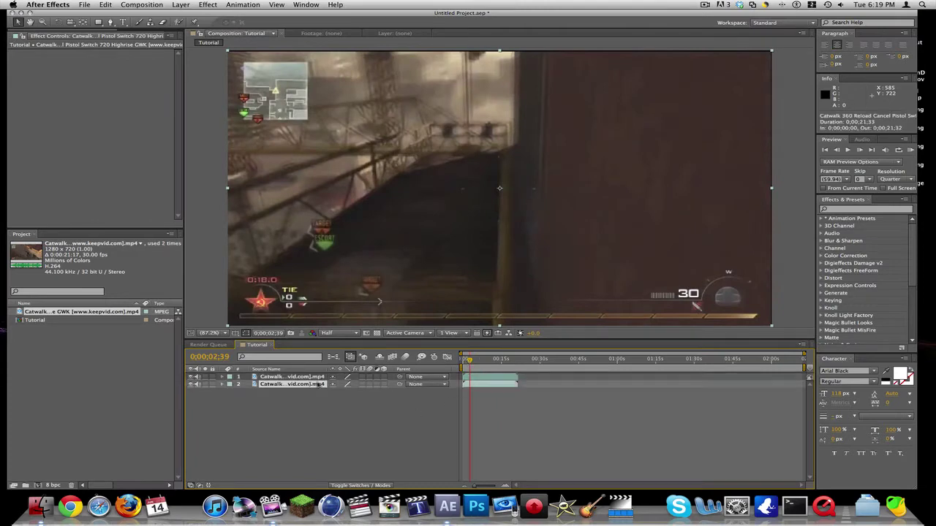
click(865, 210)
text(cc)
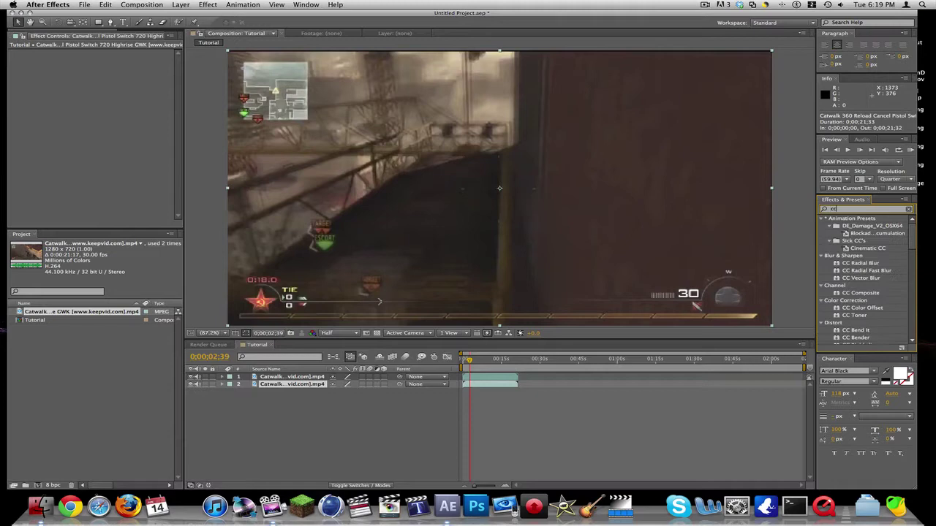
text(lebs lens)
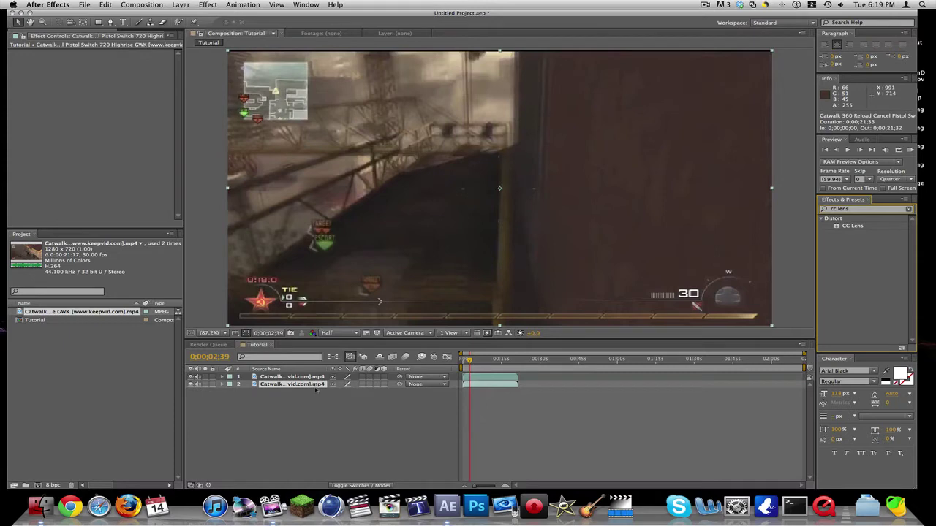
click(908, 210)
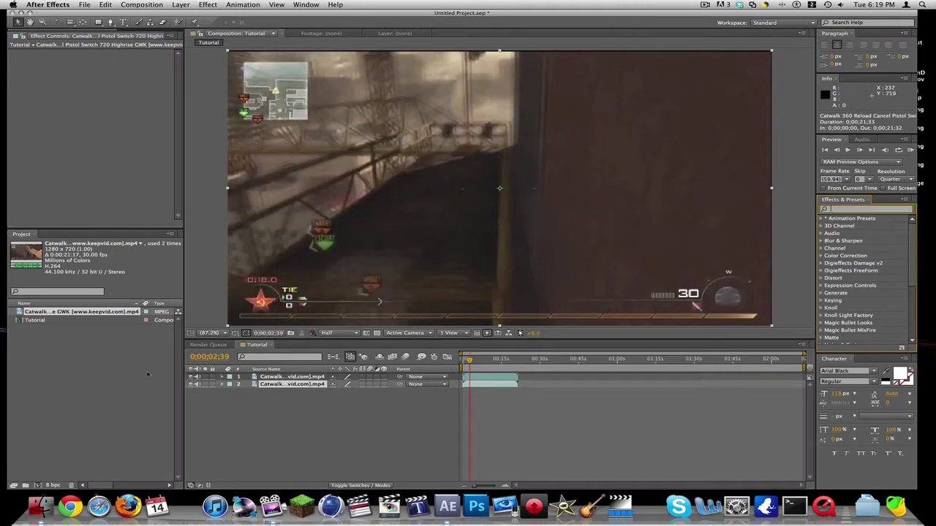
Find the Magic Bullet Looks effect by searching for "looks" and apply it to the upper Catwalk clip layer
click(278, 378)
click(838, 210)
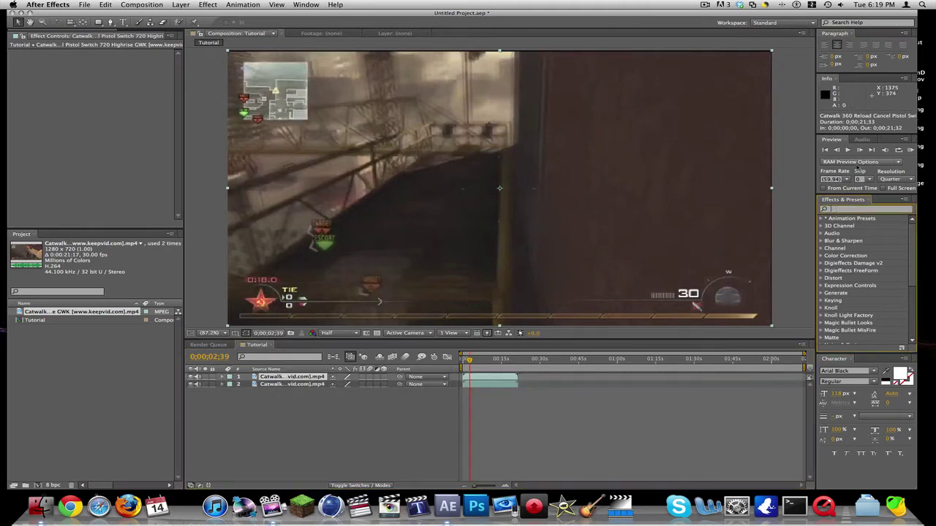
text(looks)
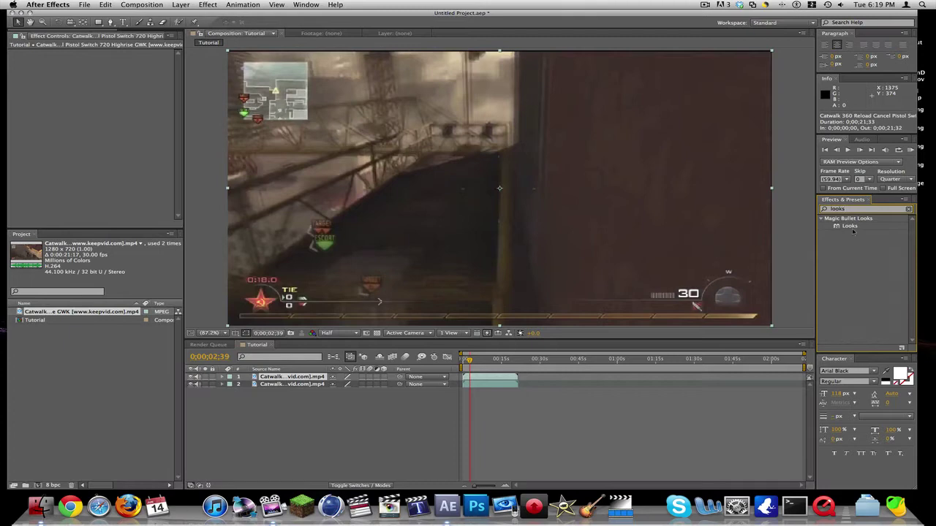
drag(852, 227, 344, 441)
drag(299, 378, 299, 378)
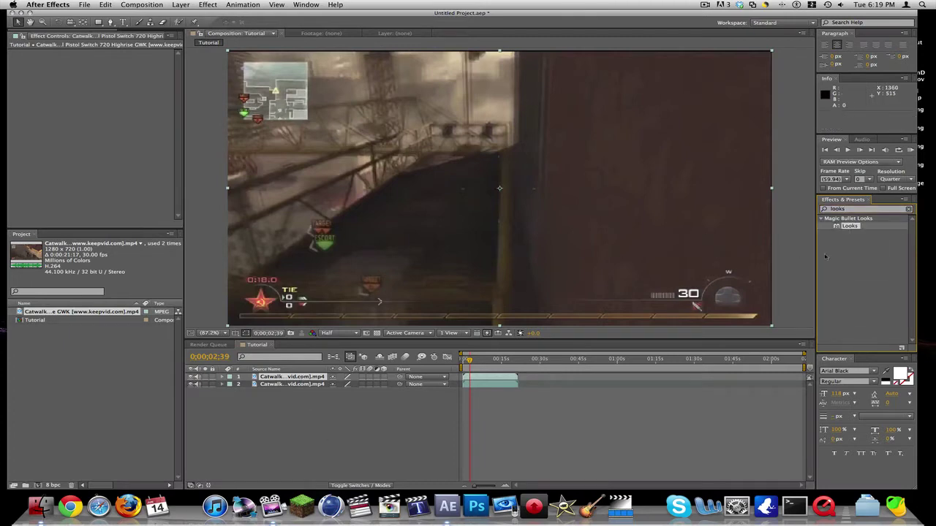
drag(852, 228, 288, 376)
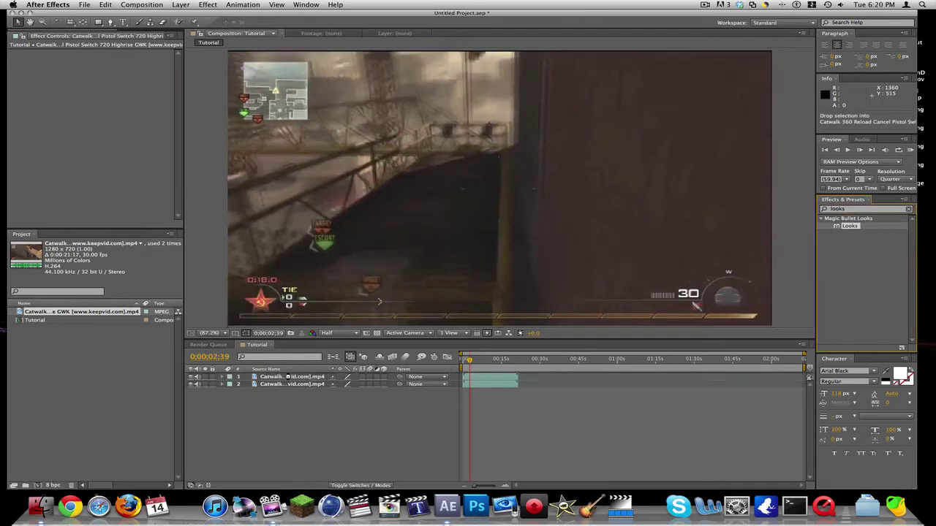
Edit the Looks effect by loading the look file Sexy AGONY CC.ls3 in LooksBuilder and accept it
drag(69, 35, 73, 58)
click(42, 74)
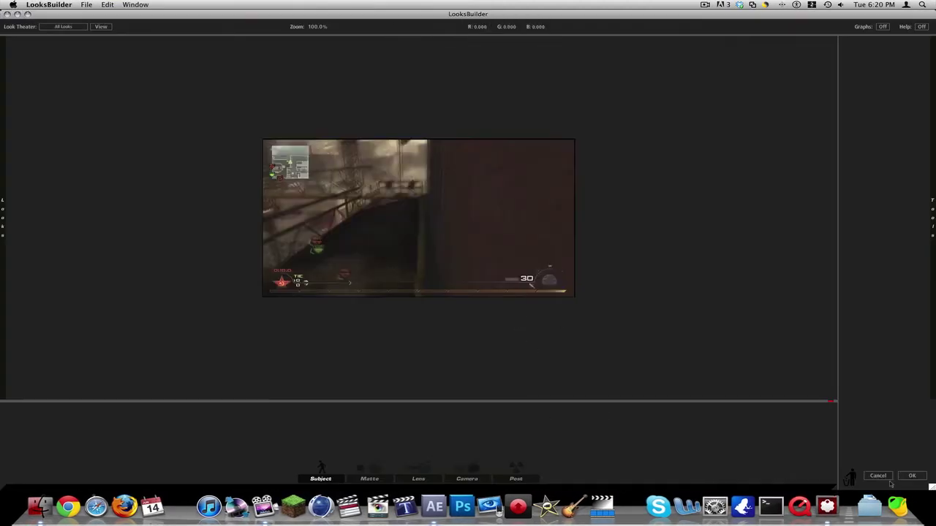
click(86, 6)
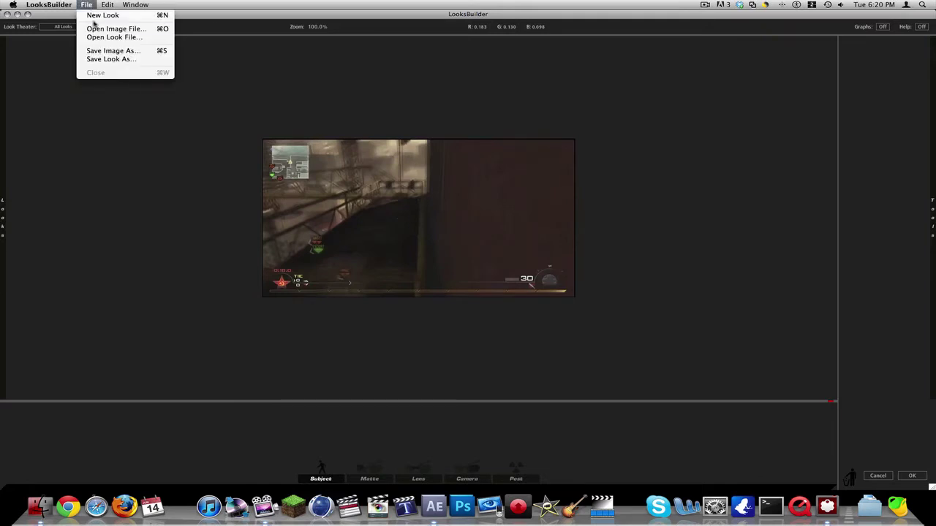
click(95, 29)
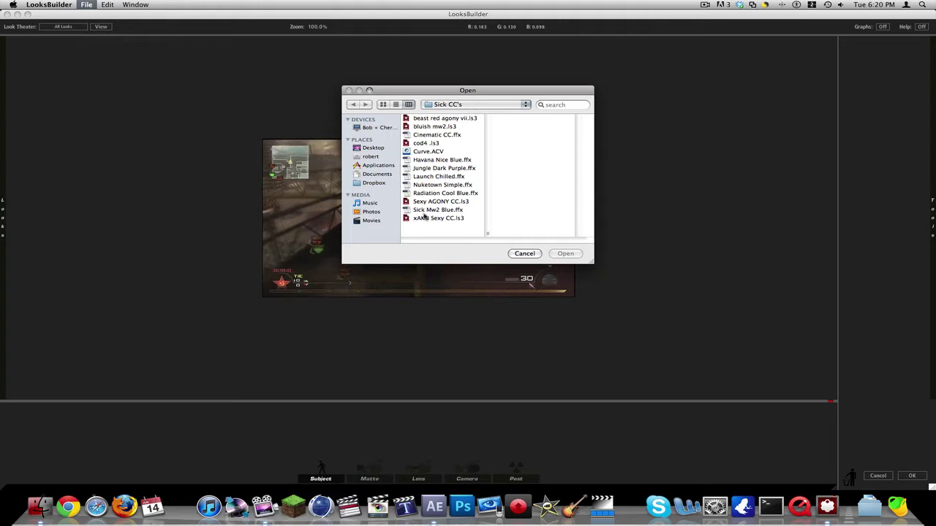
click(427, 201)
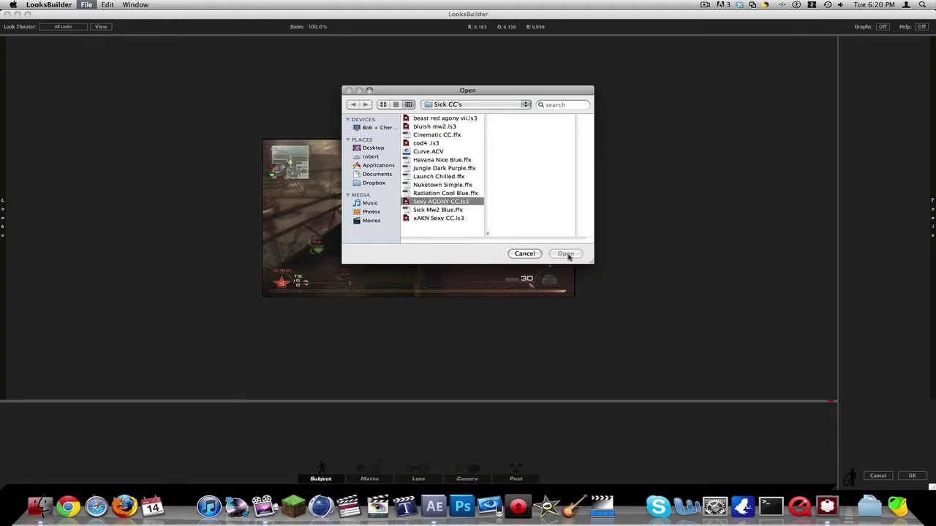
click(564, 254)
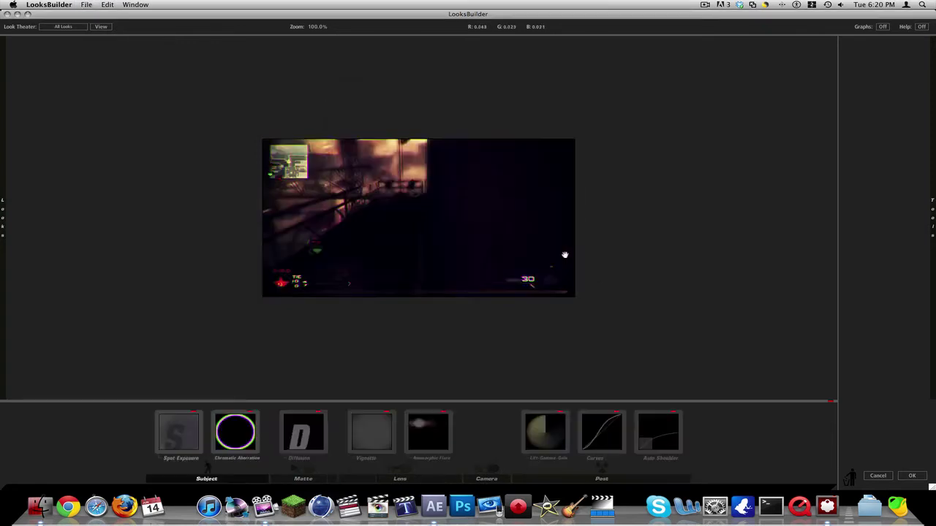
click(914, 477)
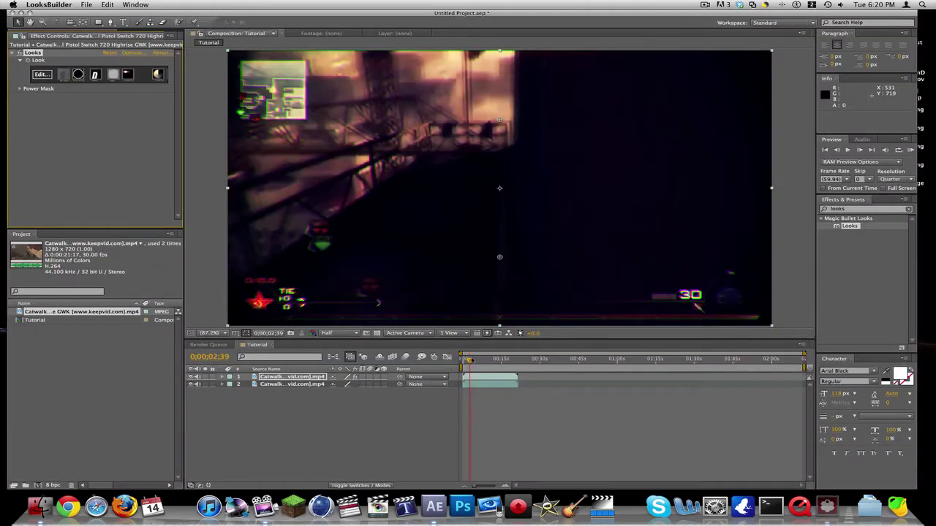
Move the current time to 0;00;04;44 and apply CC Lens to the upper clip layer with its Size set to 0
drag(470, 360, 474, 361)
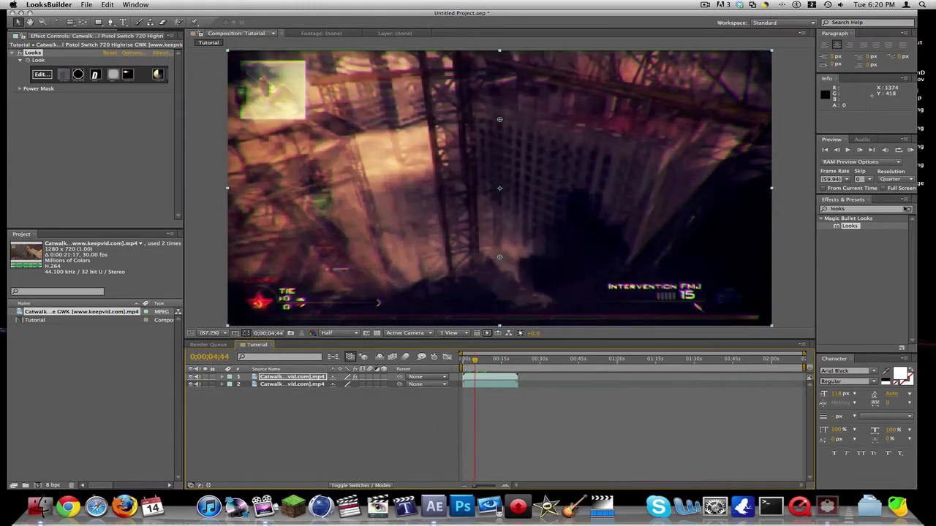
click(909, 210)
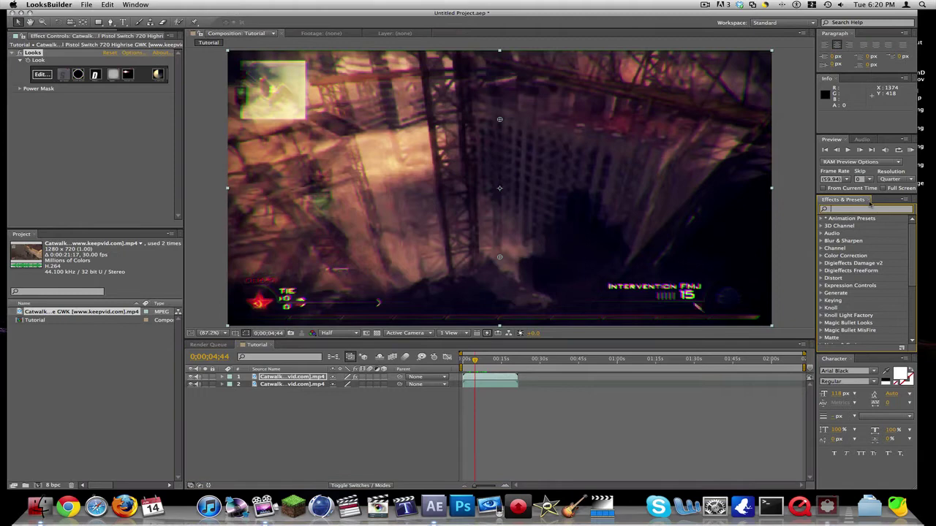
text(cc lens)
click(852, 227)
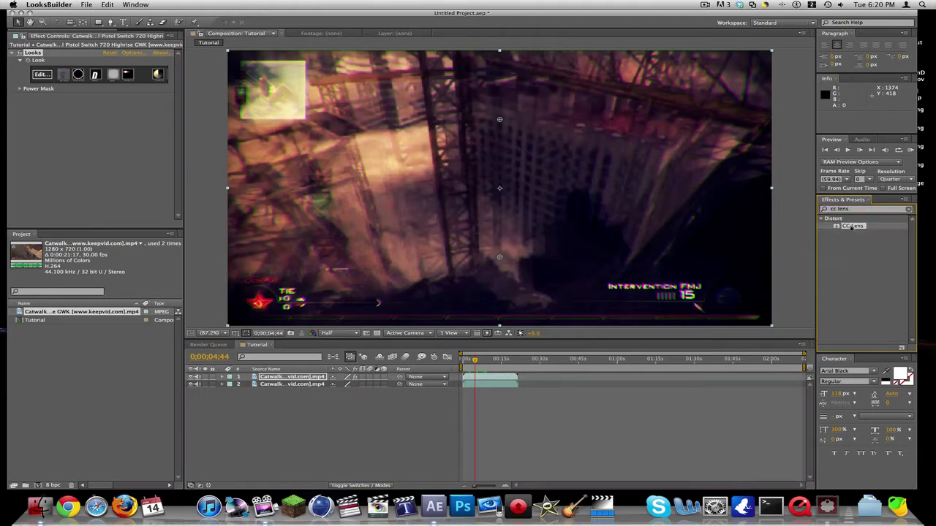
drag(852, 227, 315, 378)
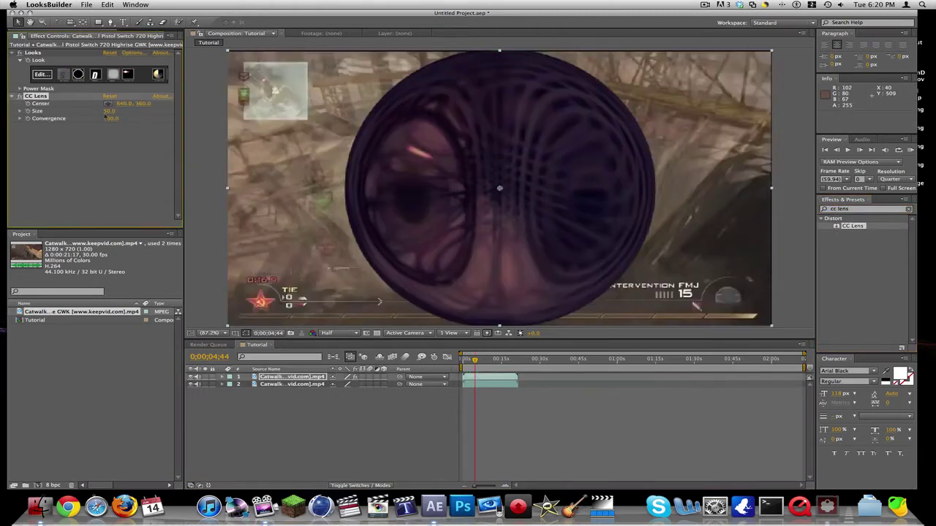
drag(106, 115, 66, 111)
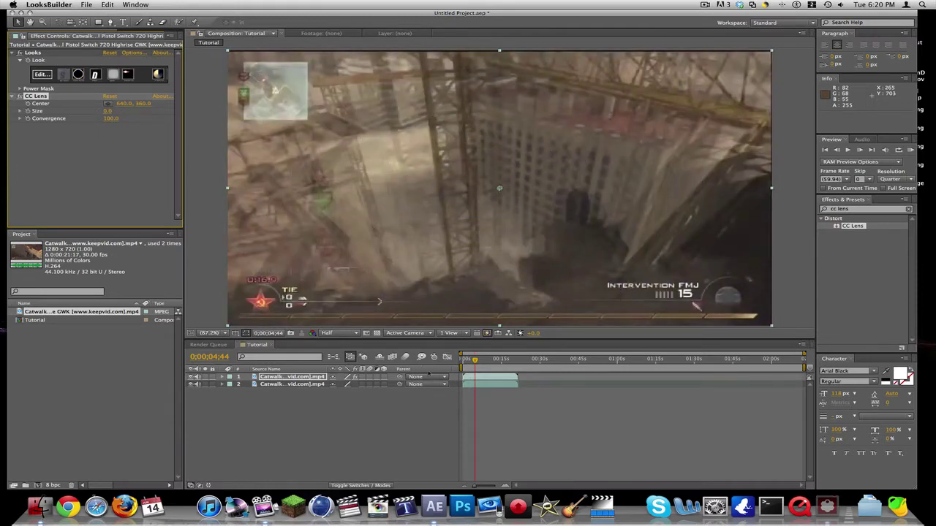
Display the audio waveform of the lower clip layer in the timeline
click(282, 384)
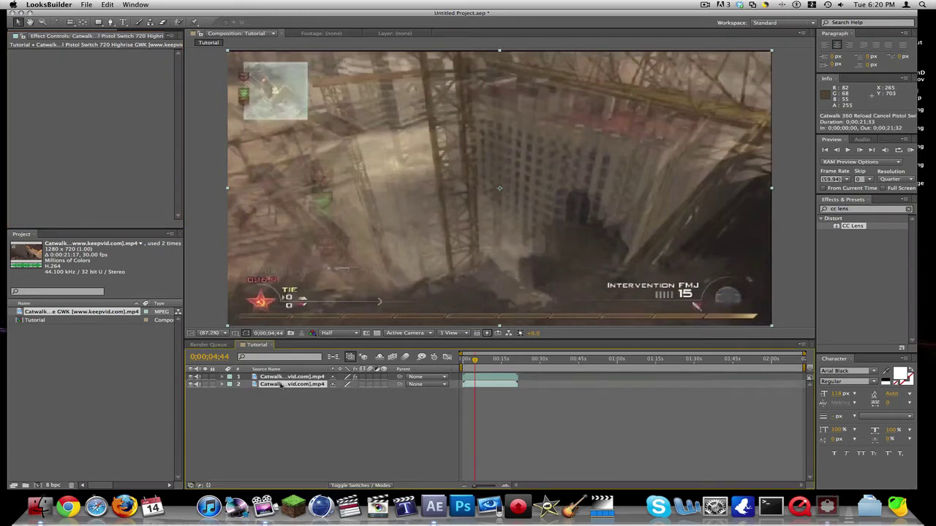
key(l)
key(l)
drag(478, 361, 478, 363)
key(space)
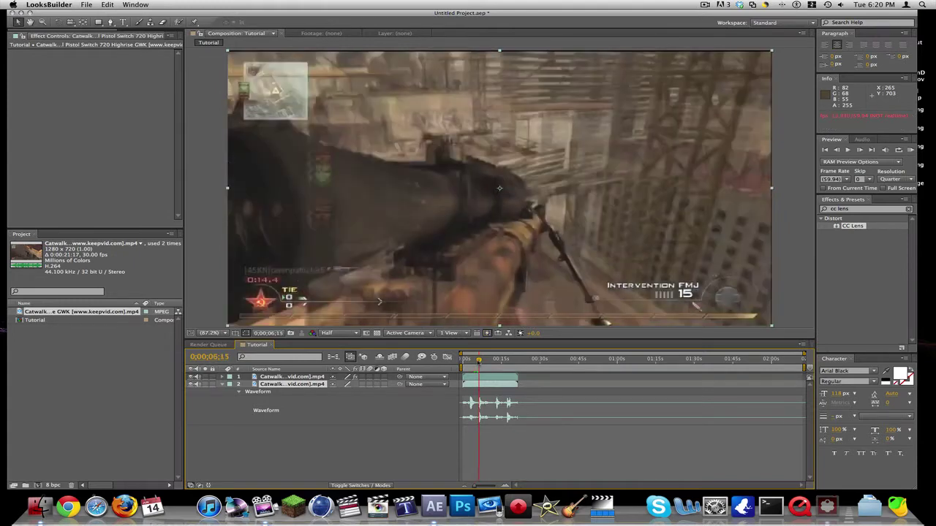
click(861, 149)
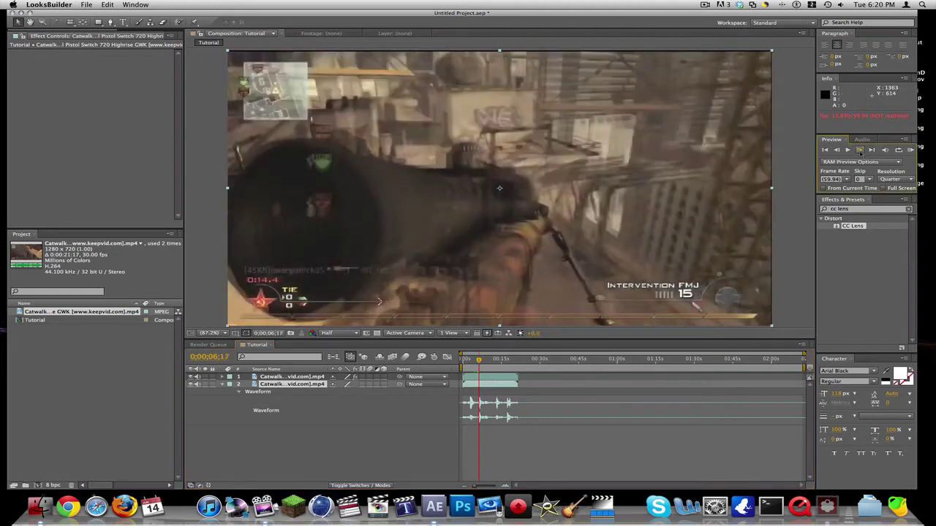
click(860, 150)
click(825, 150)
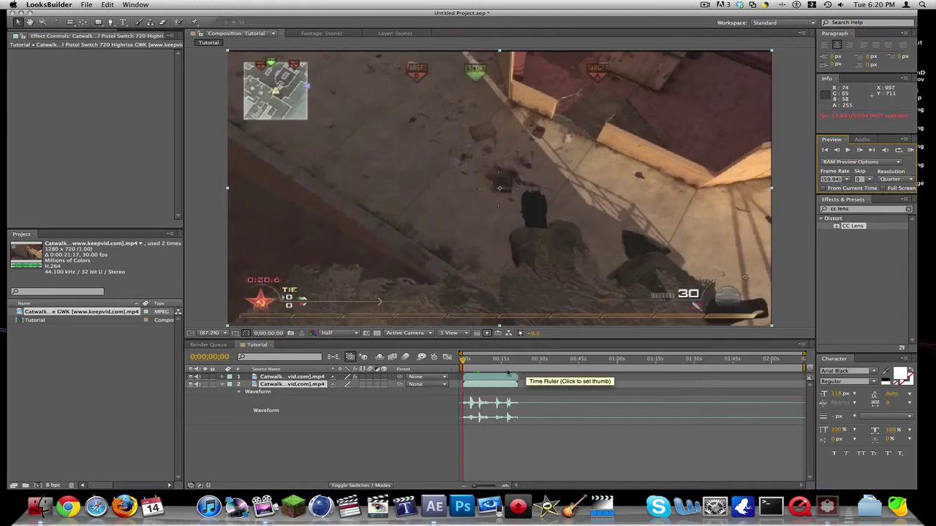
Use the waveform peak and single-frame stepping to place the current time on the gunshot at 0;00;06;17
drag(466, 360, 478, 361)
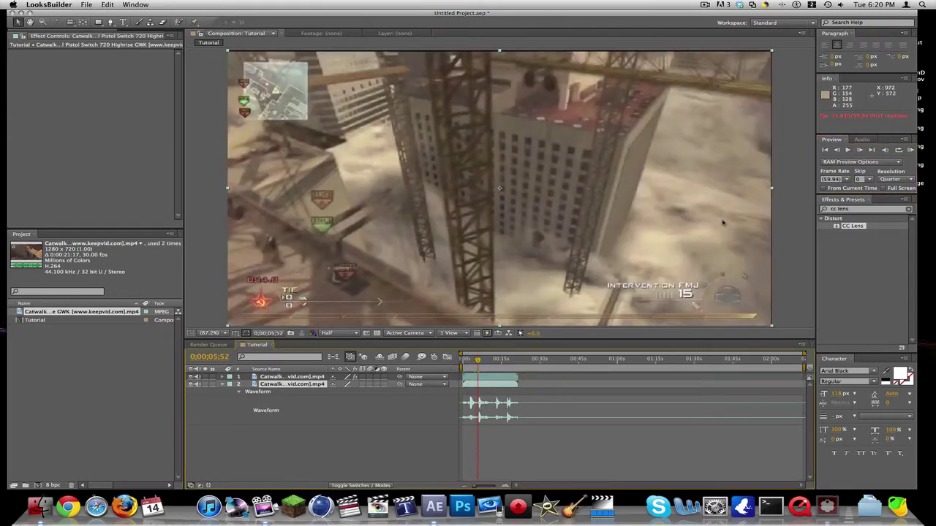
click(862, 150)
click(862, 150)
click(862, 151)
click(862, 150)
click(860, 150)
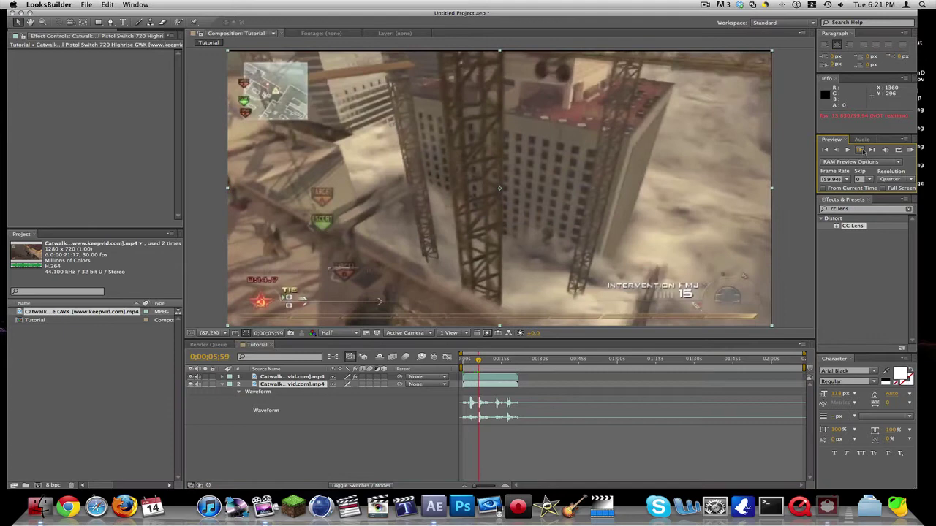
click(860, 150)
click(860, 149)
click(860, 150)
click(860, 150)
click(860, 150)
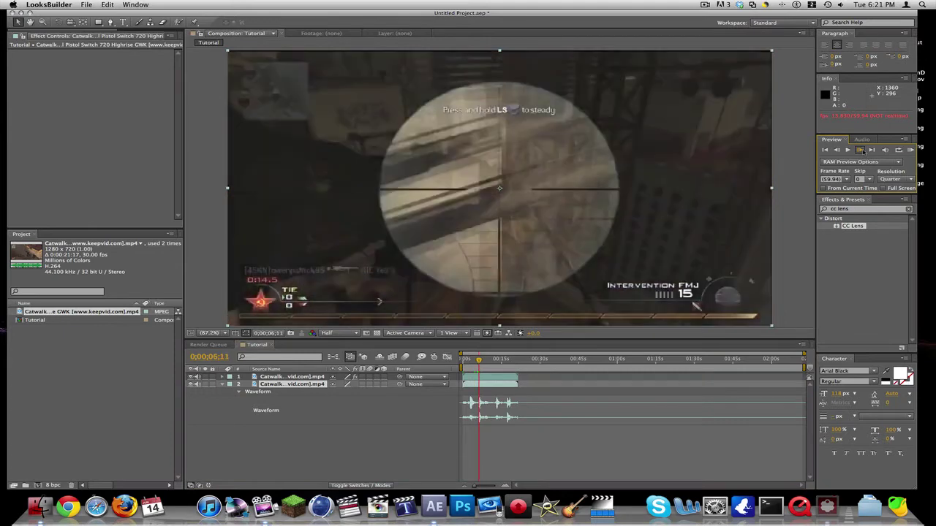
click(860, 150)
click(860, 150)
click(859, 150)
click(860, 150)
click(859, 150)
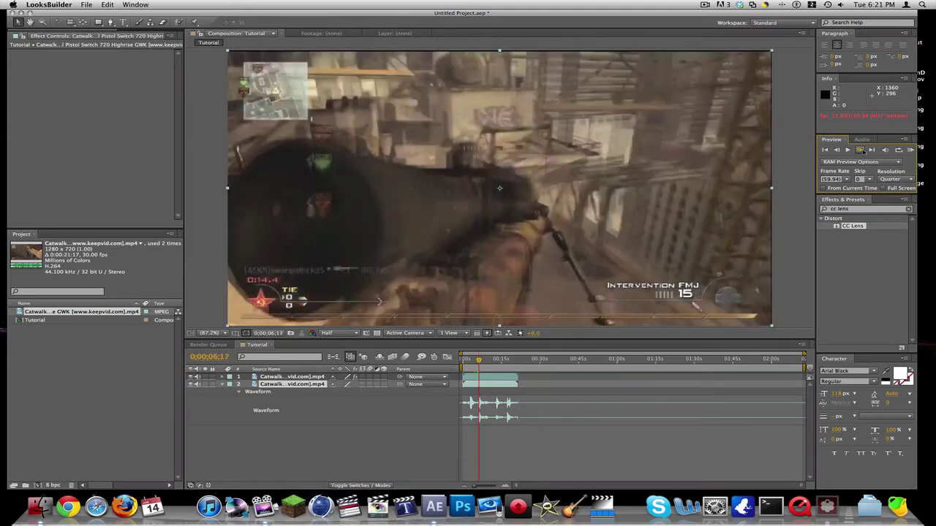
click(860, 150)
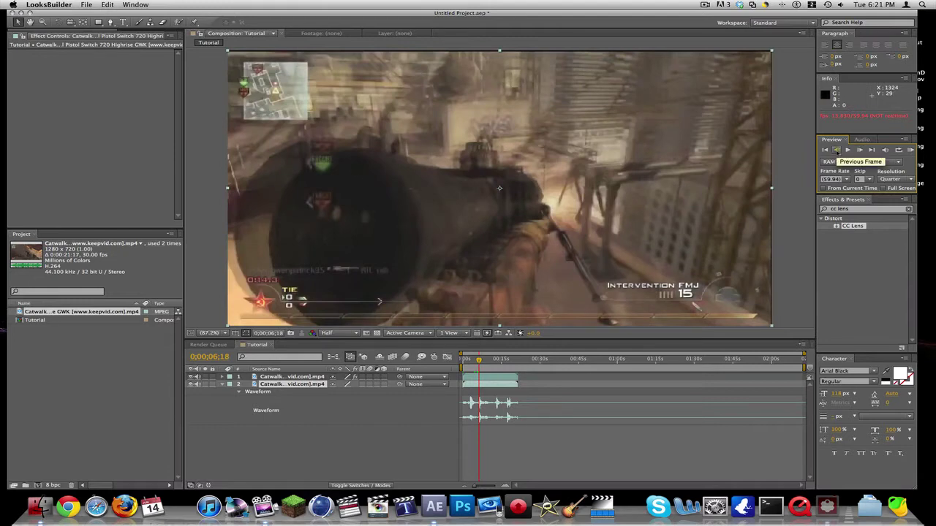
click(836, 149)
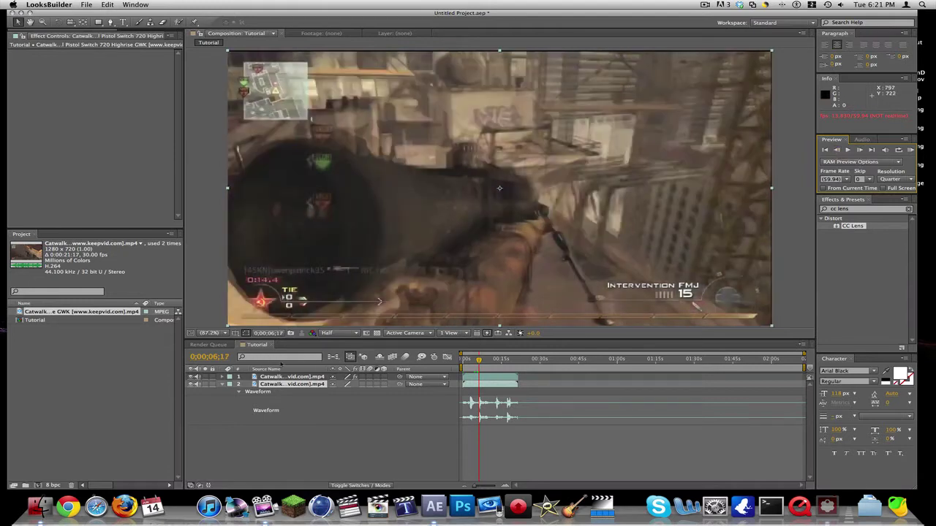
Enable keyframing for the upper layer's CC Lens Size at 0;00;06;17 and keep it at 0 one frame on
click(278, 376)
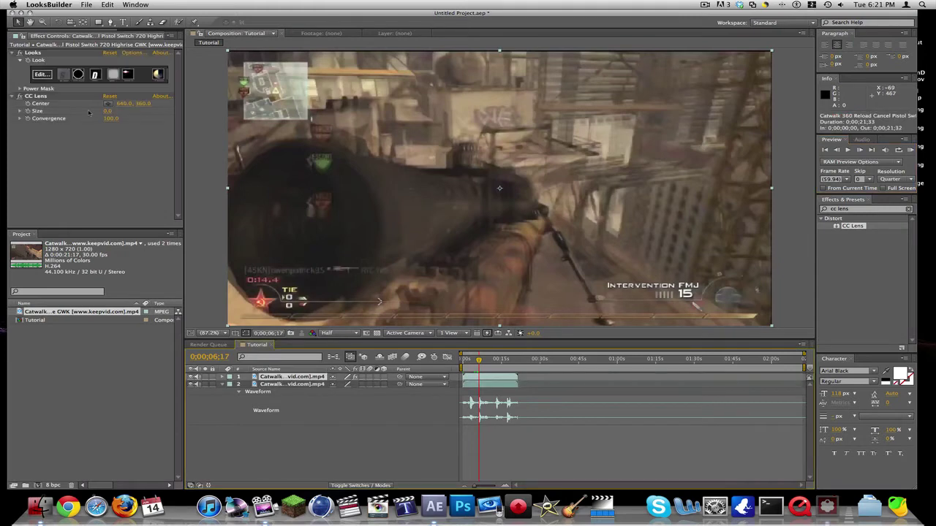
click(35, 95)
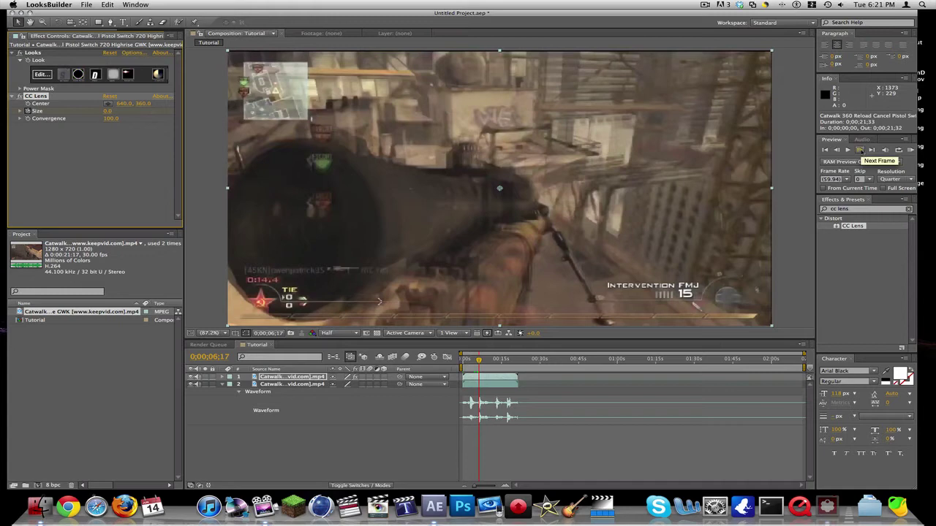
click(859, 151)
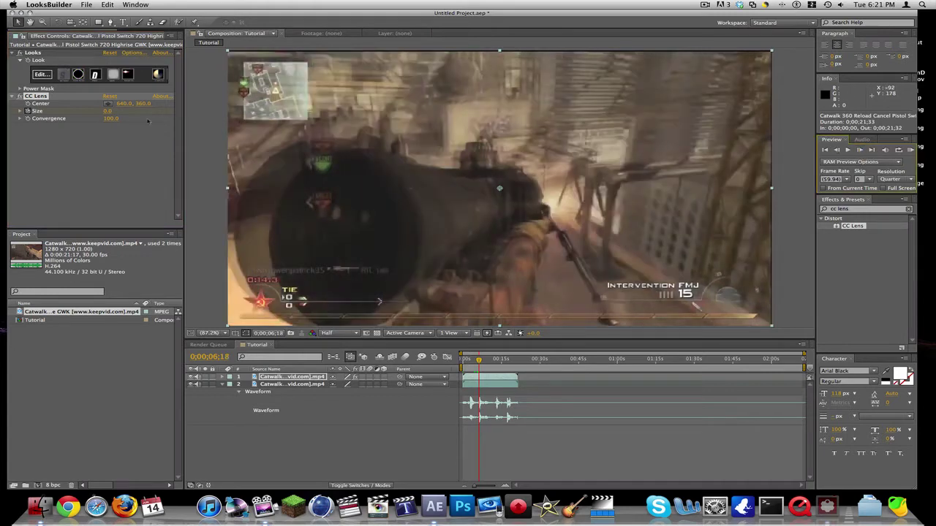
mouse_move(108, 110)
mouse_down()
mouse_move(245, 110)
mouse_move(69, 114)
mouse_move(102, 111)
mouse_up()
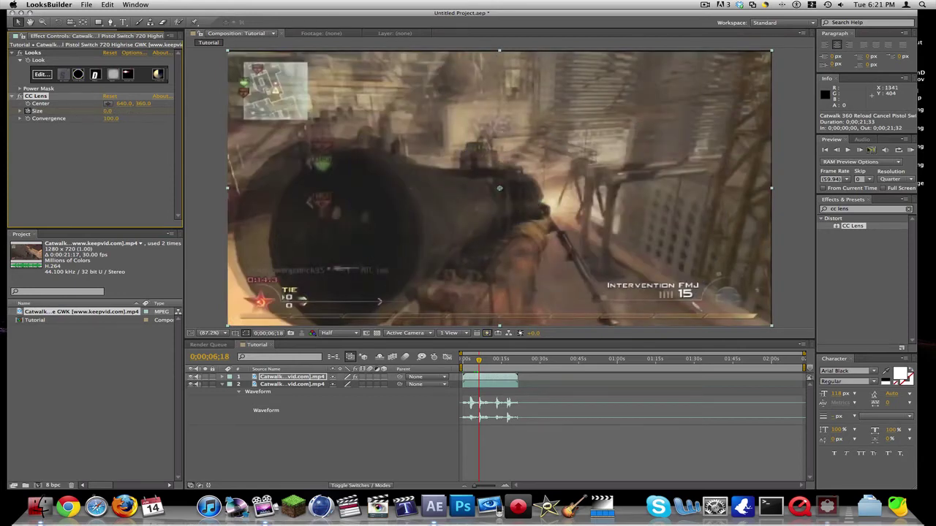
Set a CC Lens Size keyframe of 500 at 0;00;06;22 and play a RAM preview of the transition
click(859, 150)
click(859, 151)
click(860, 150)
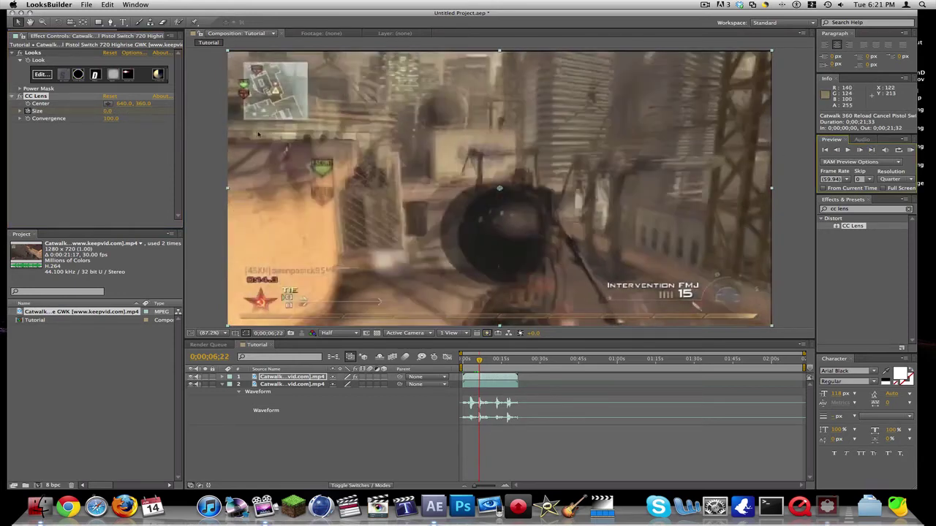
drag(109, 111, 395, 115)
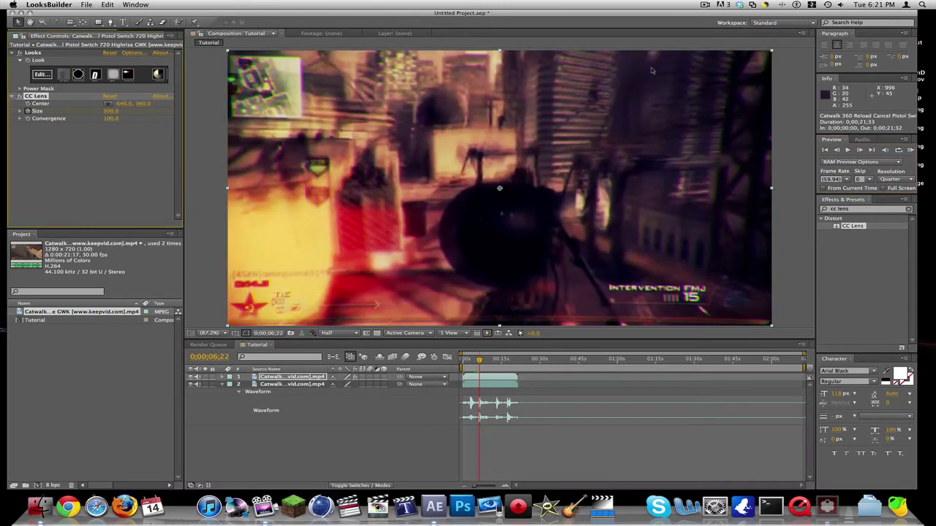
key(KP_0)
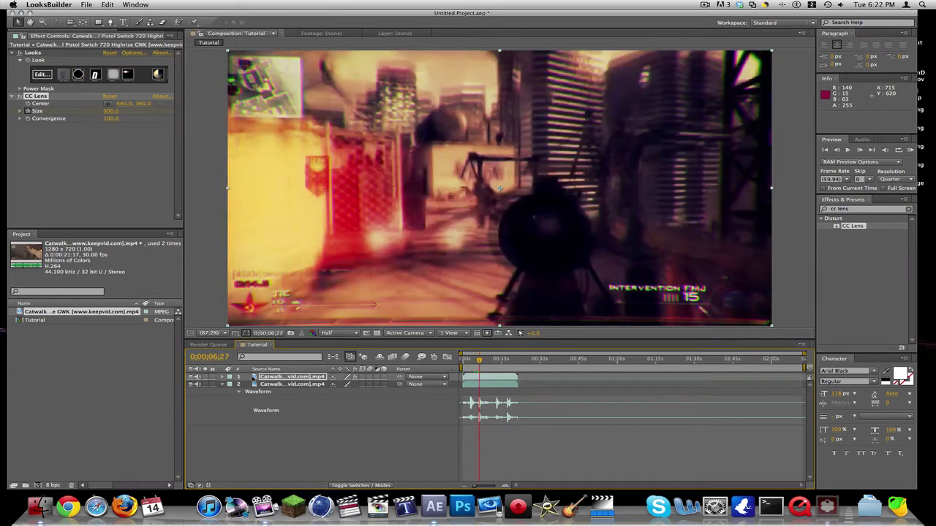
Reveal the upper layer's CC Lens properties in the timeline and move the second Size keyframe to 0;00;09;01
key(e)
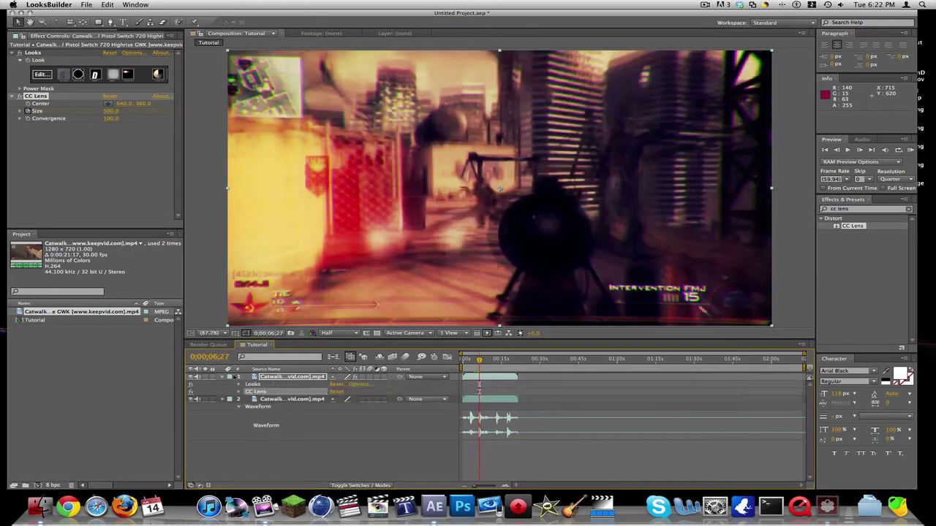
click(239, 384)
click(240, 393)
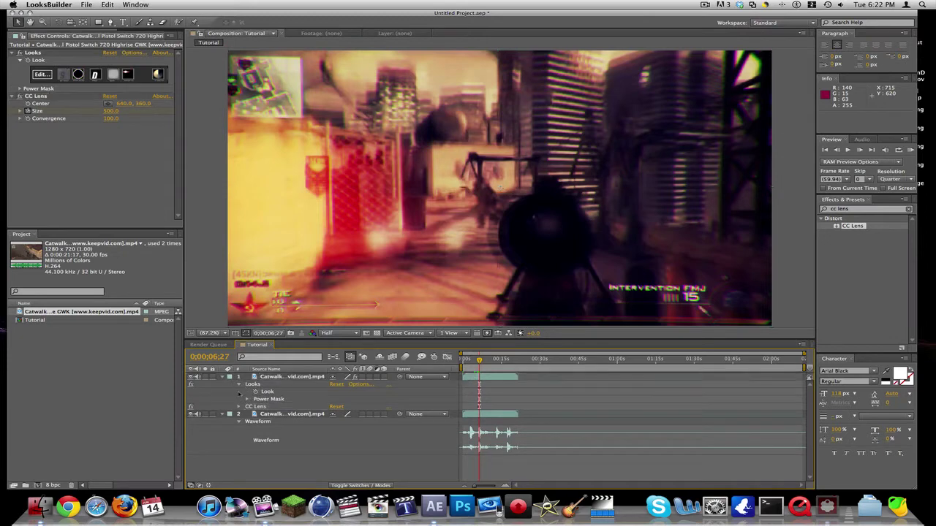
click(238, 384)
click(238, 391)
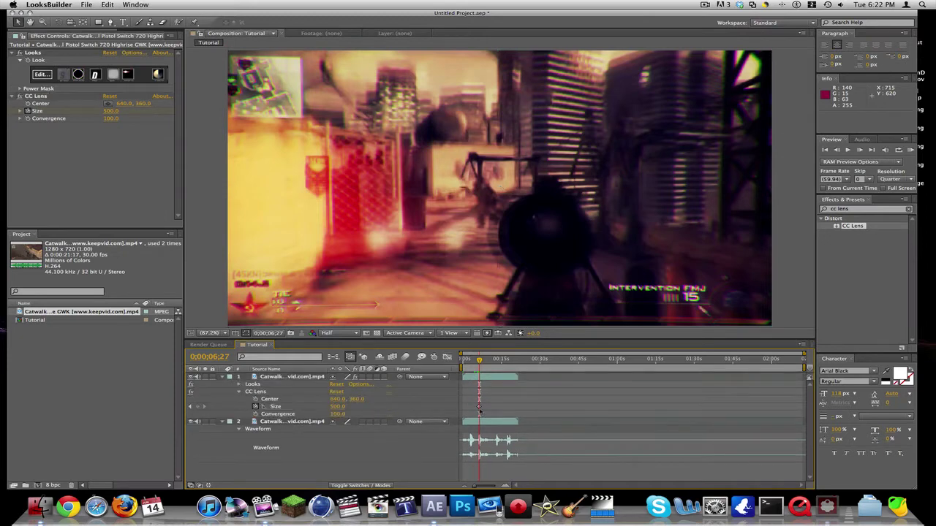
drag(479, 408, 487, 409)
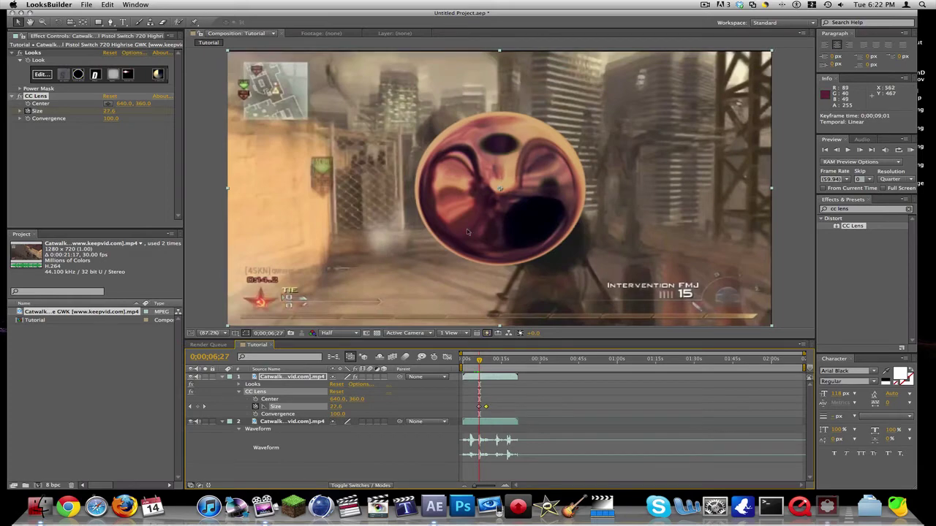
RAM preview the lens transition with its second Size keyframe at 0;00;09;01
key(space)
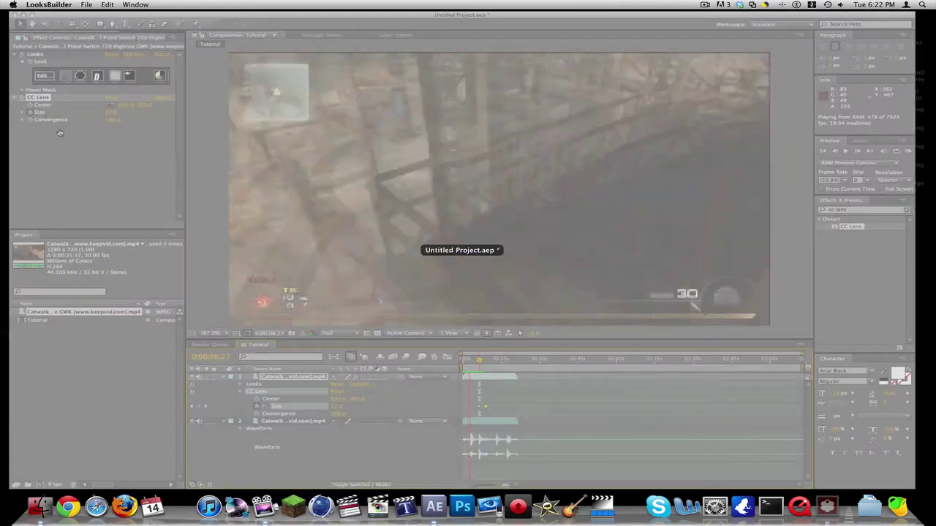
click(400, 248)
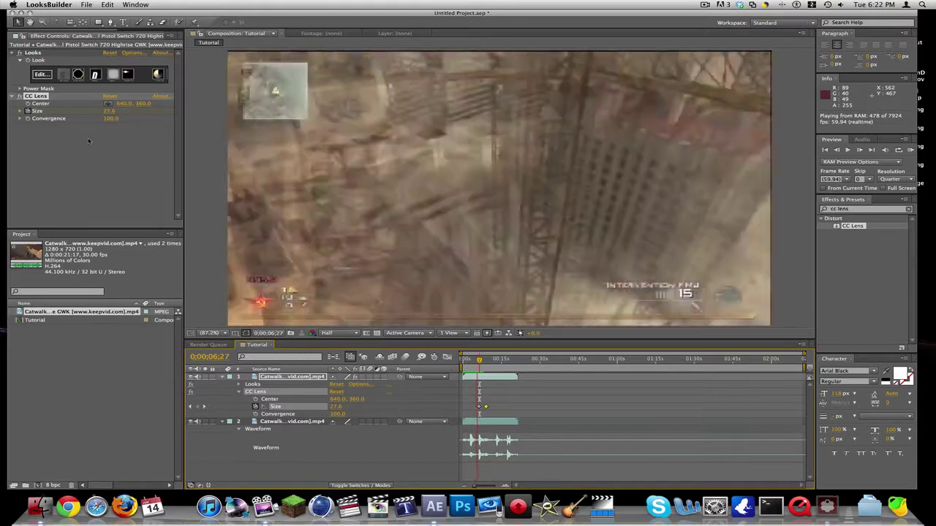
key(space)
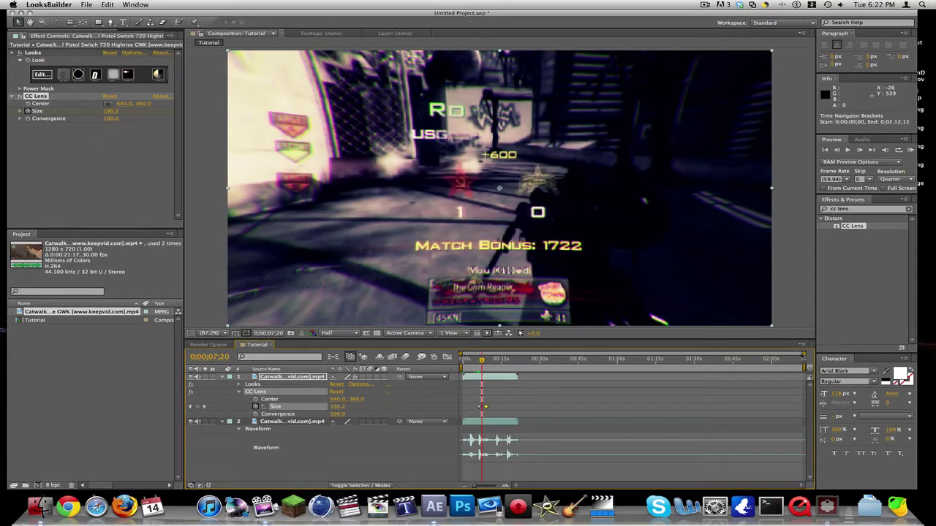
Move the upper layer's second CC Lens Size keyframe earlier, to just past the 7-second mark
drag(806, 354, 498, 355)
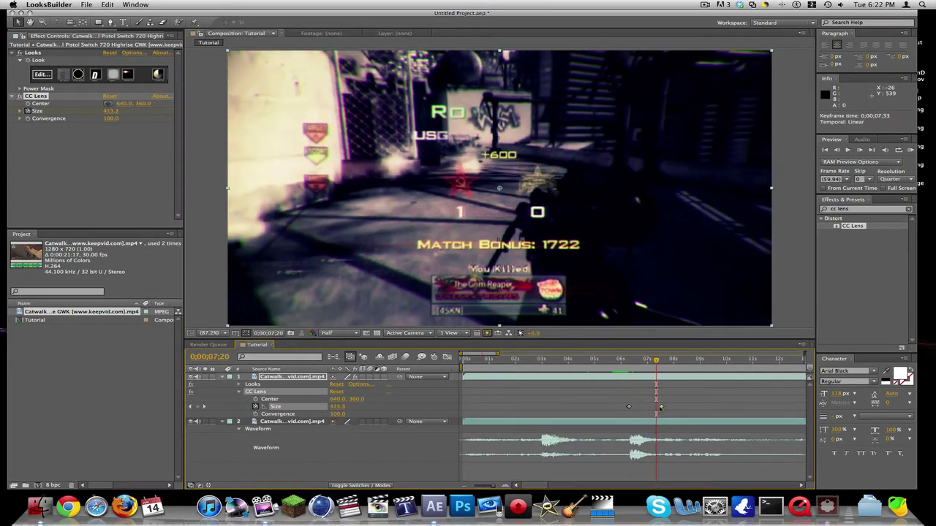
drag(660, 408, 650, 407)
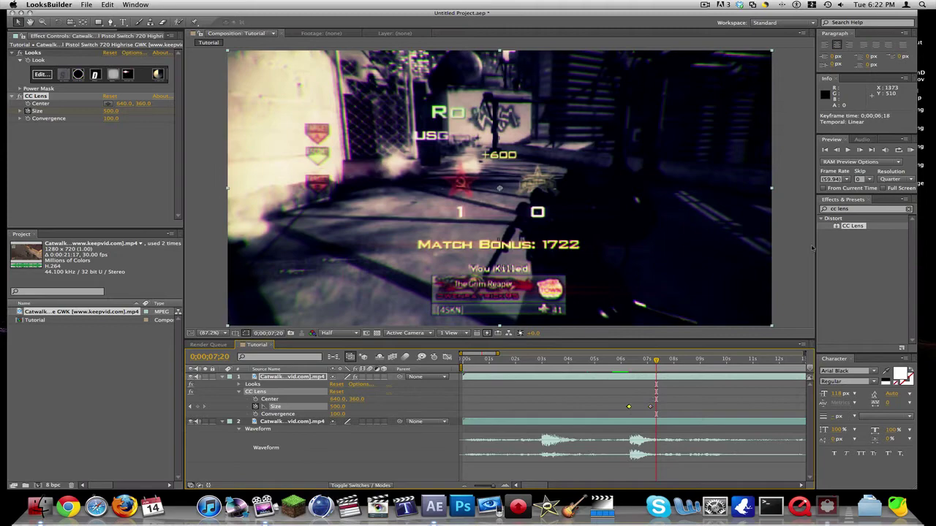
click(740, 301)
Place the current time at 0;00;08;06 and RAM preview the shortened lens transition
drag(655, 360, 692, 352)
key(KP_0)
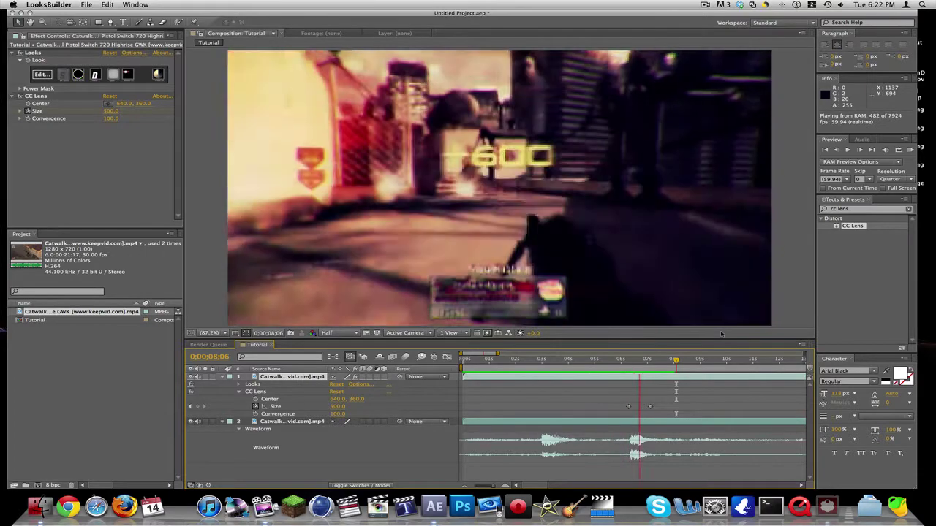
key(space)
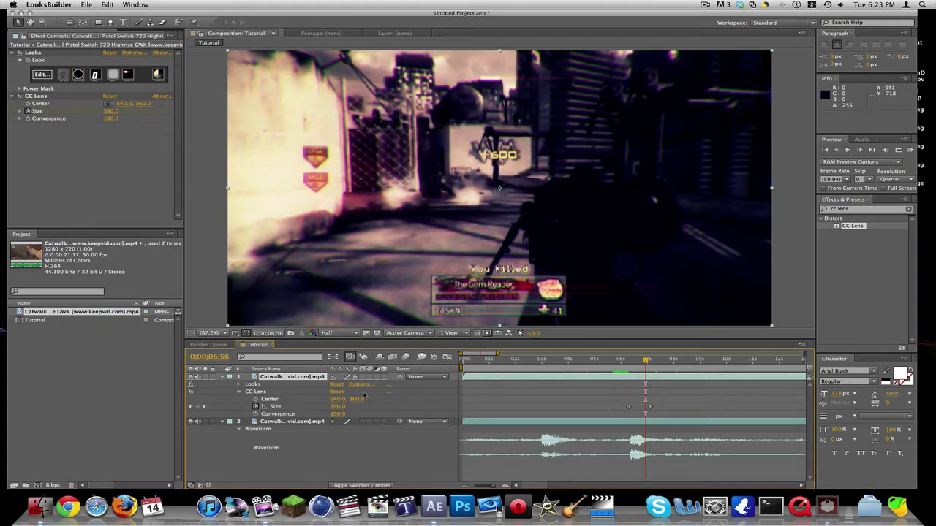
click(223, 377)
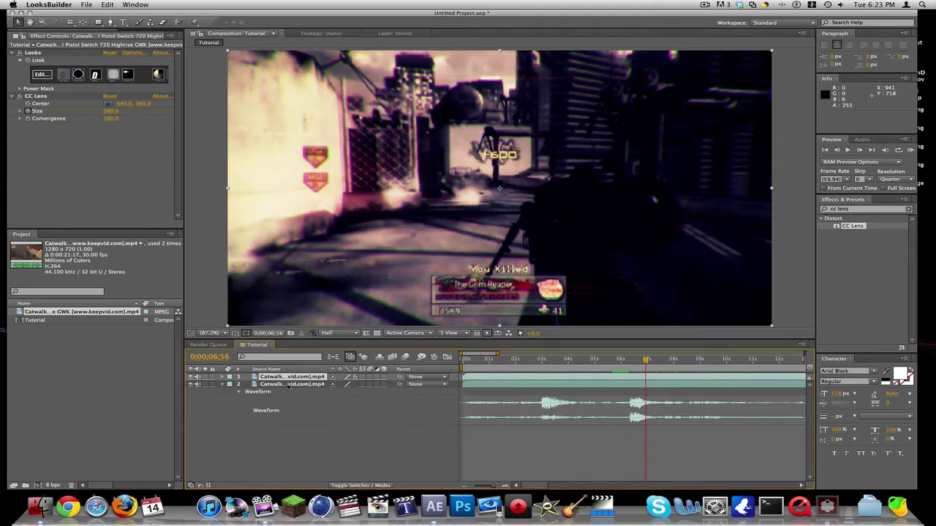
shift+click(290, 386)
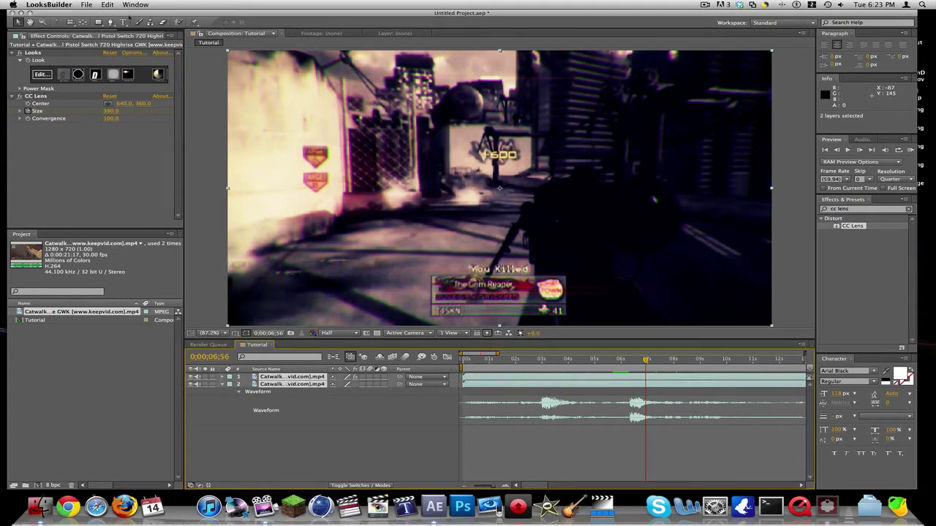
click(497, 450)
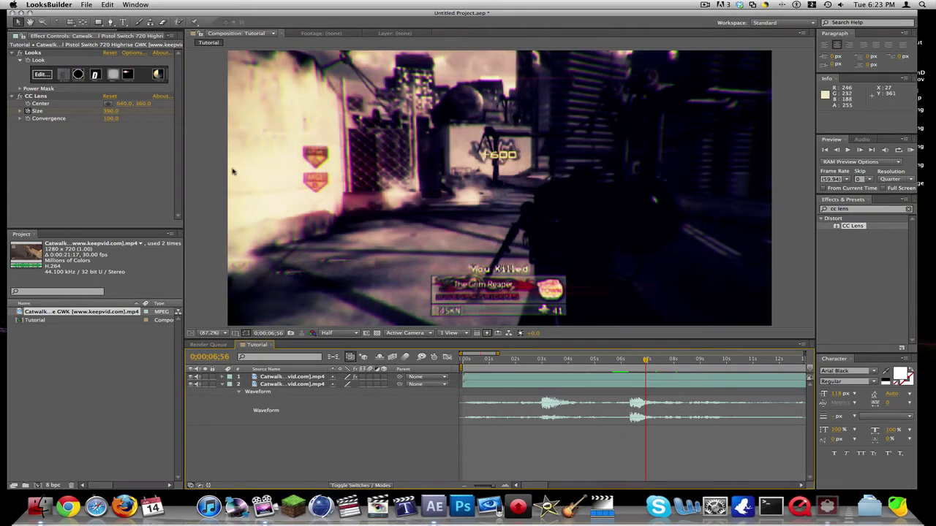
click(125, 3)
click(136, 5)
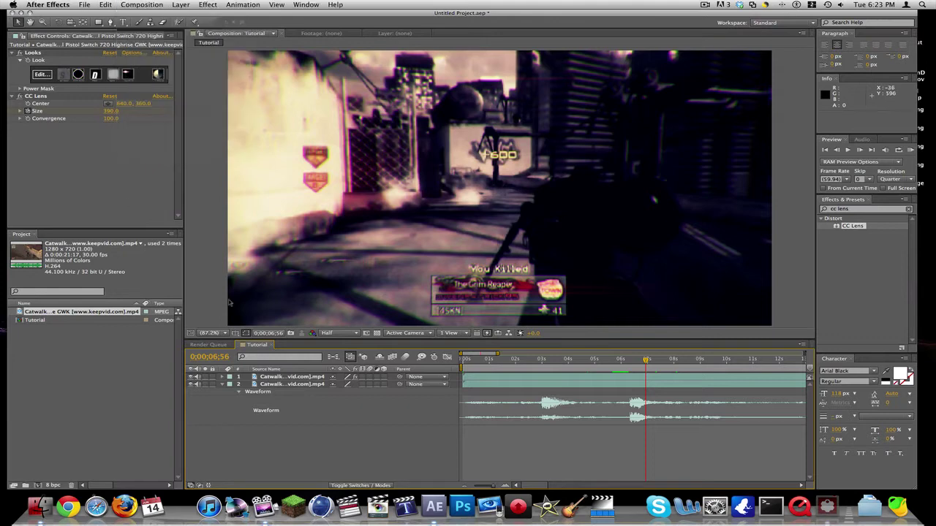
click(106, 439)
key(super+i)
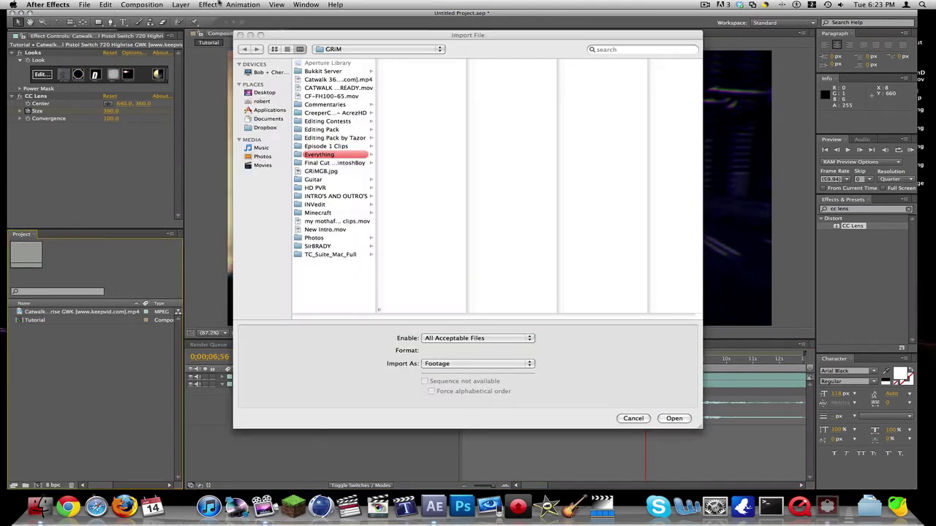
click(633, 418)
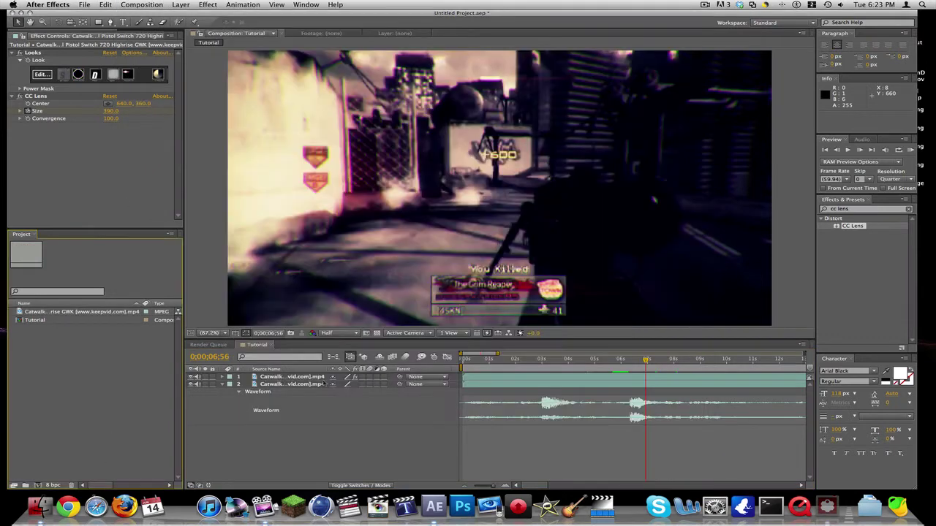
Pre-compose both gameplay layers as "Shot And CC Lens", moving all attributes into the new composition
click(269, 376)
shift+click(271, 384)
click(142, 4)
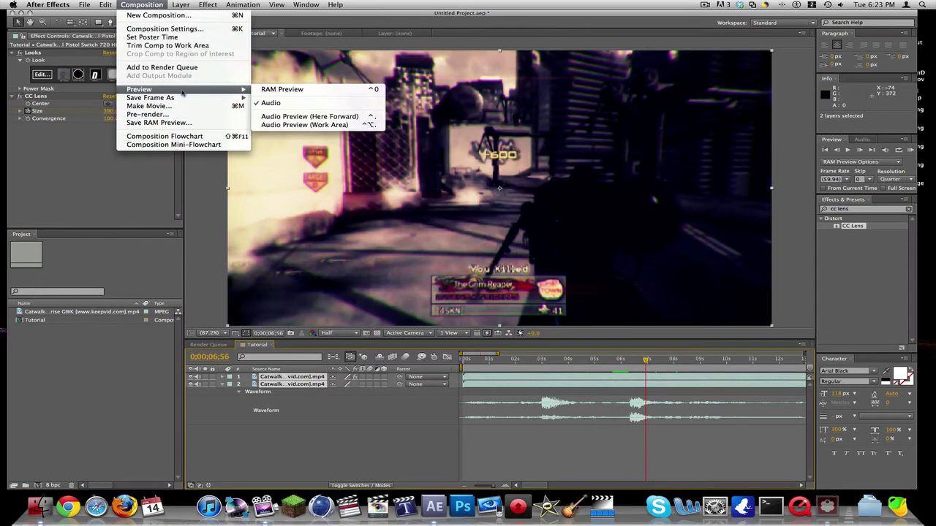
mouse_move(186, 4)
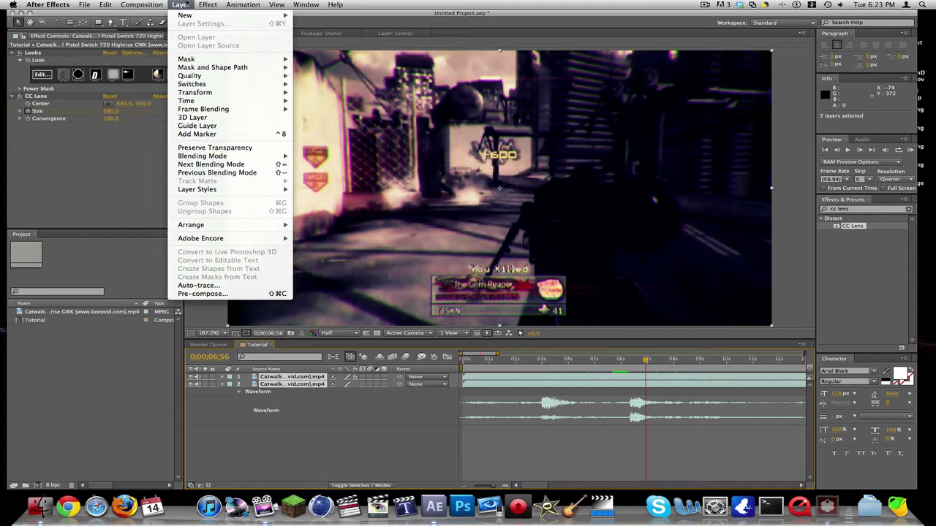
click(204, 293)
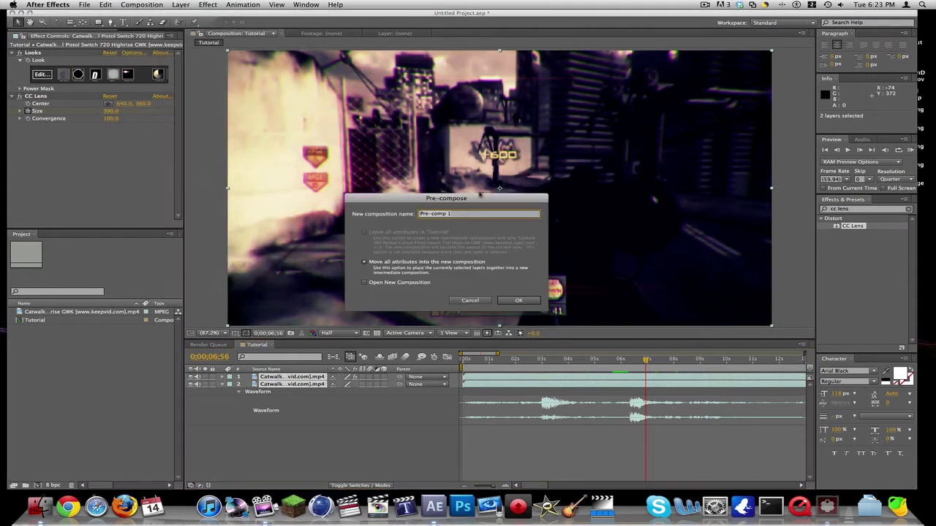
text(Shot And CC Lens)
click(517, 302)
click(518, 301)
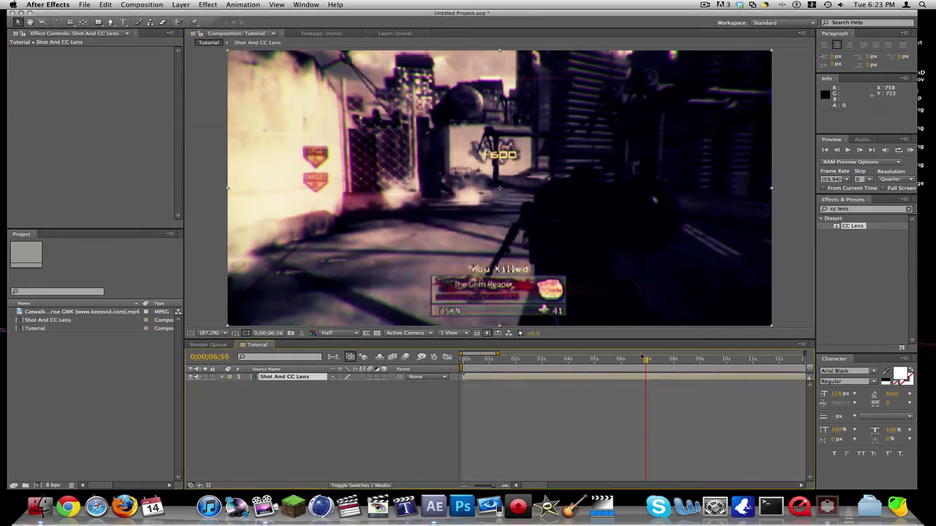
Place the current time at 0;00;06;18, then switch to Finder, search the Mac for "explosion" and import Explosion_Dull.wav into the project
drag(645, 359, 610, 359)
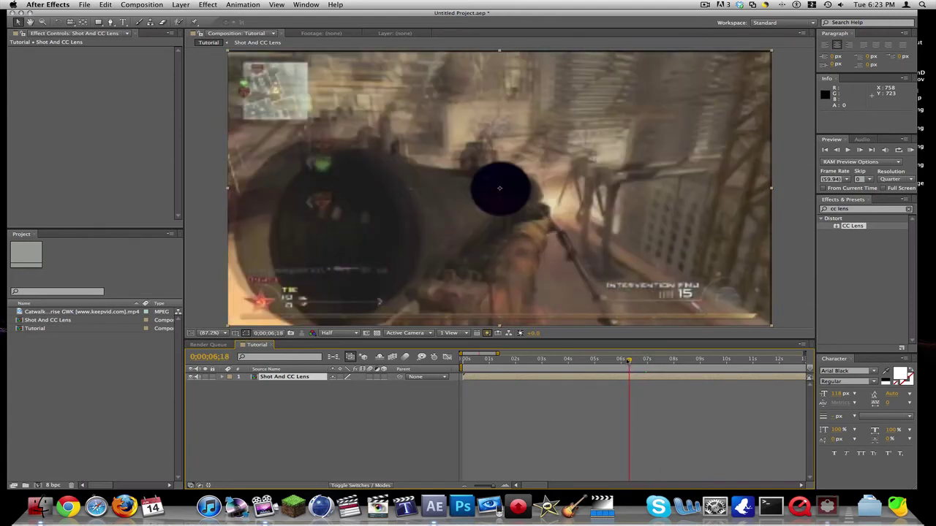
click(39, 506)
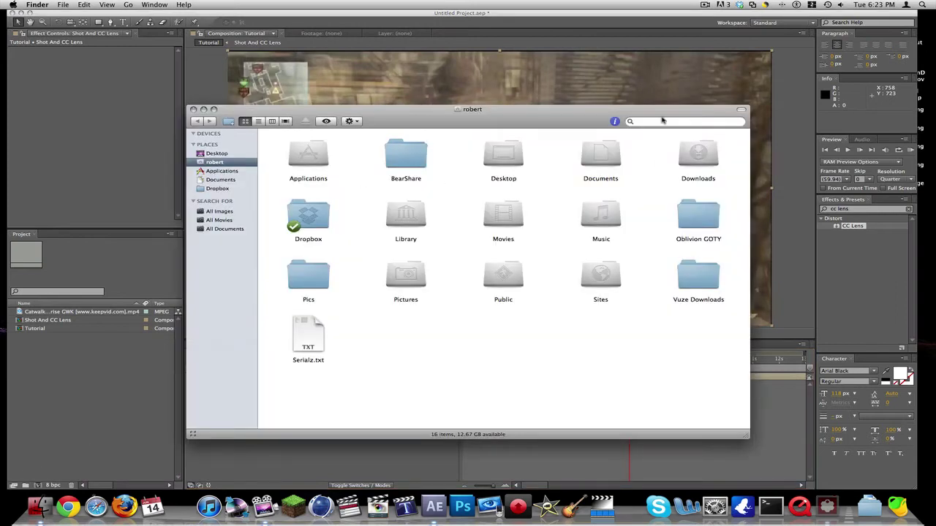
click(663, 121)
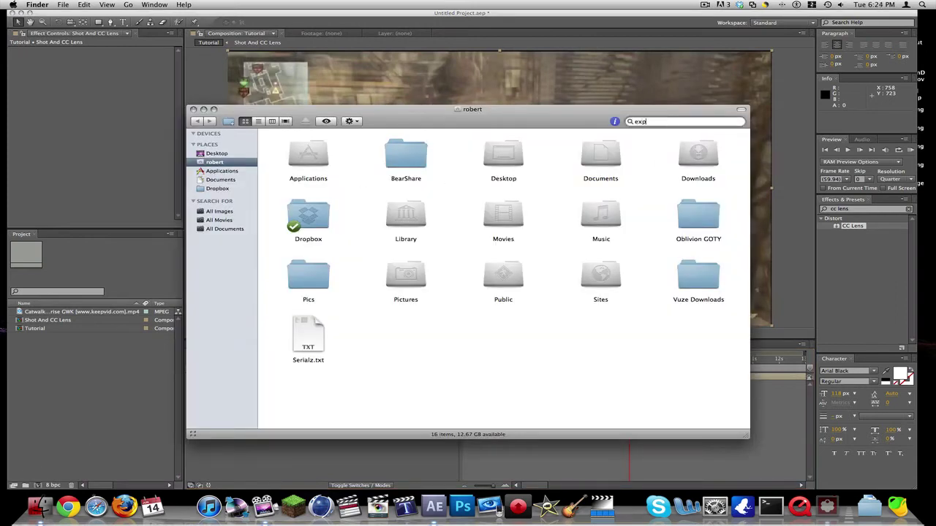
text(expl)
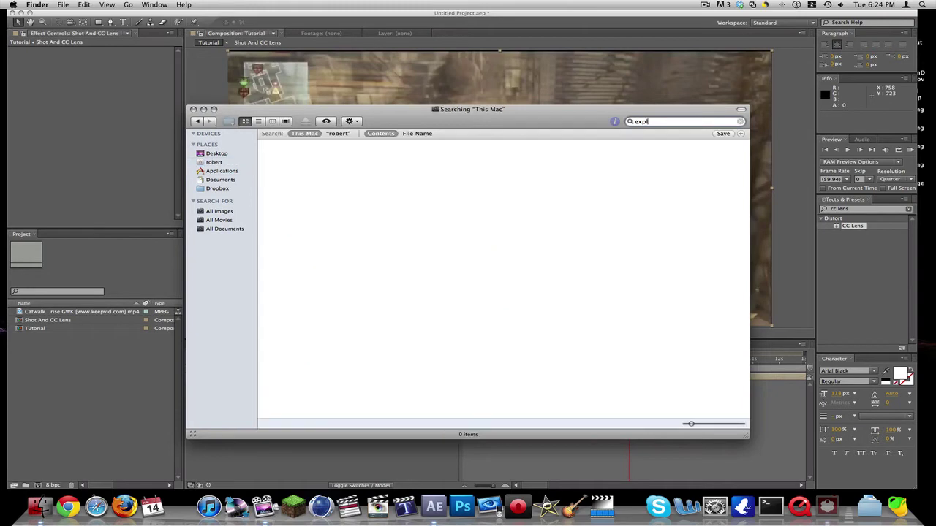
text(osion)
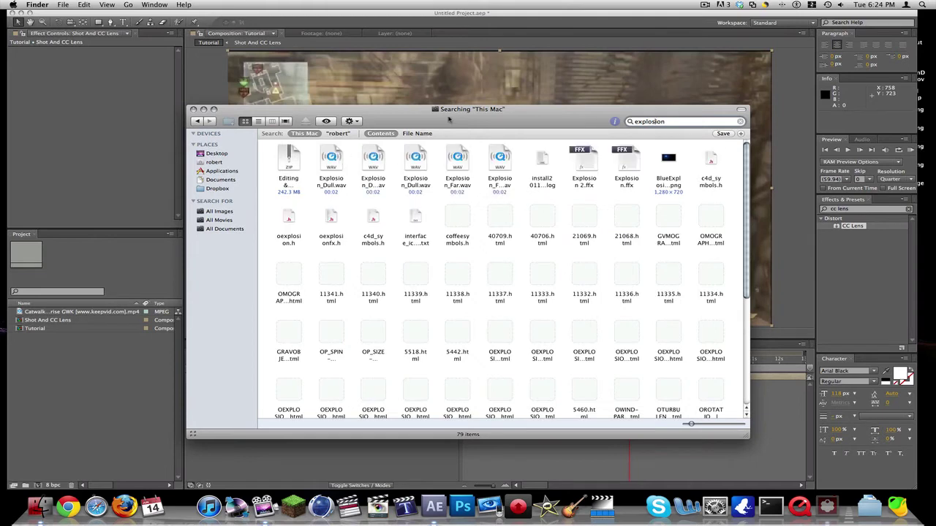
drag(451, 120, 530, 121)
click(404, 159)
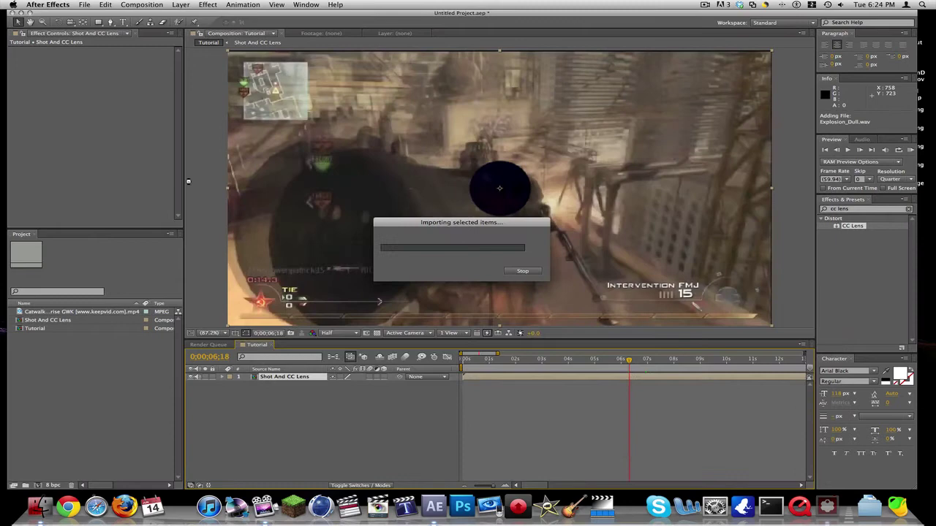
Add Explosion_Dull.wav to the Tutorial composition below Shot And CC Lens and reveal both layers' audio waveforms
drag(33, 321, 404, 393)
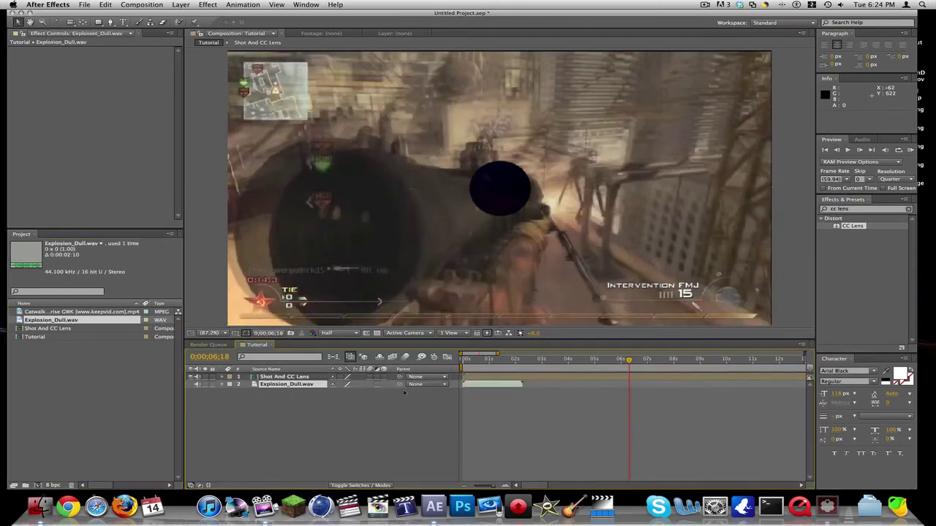
key(l)
key(l)
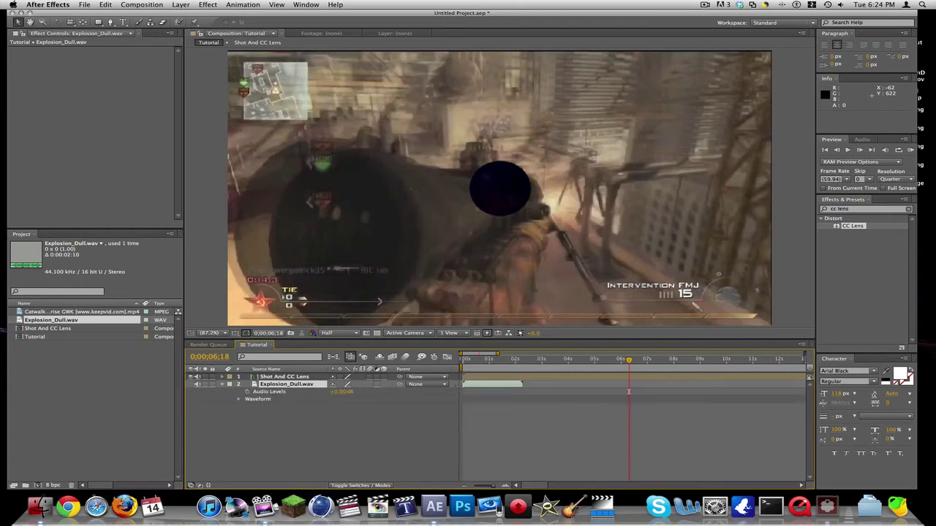
click(290, 377)
key(l)
key(l)
Align the explosion sound with the gunshot so it starts at 0;00;06;20, and RAM preview from about 0;00;05;48
drag(483, 424, 652, 419)
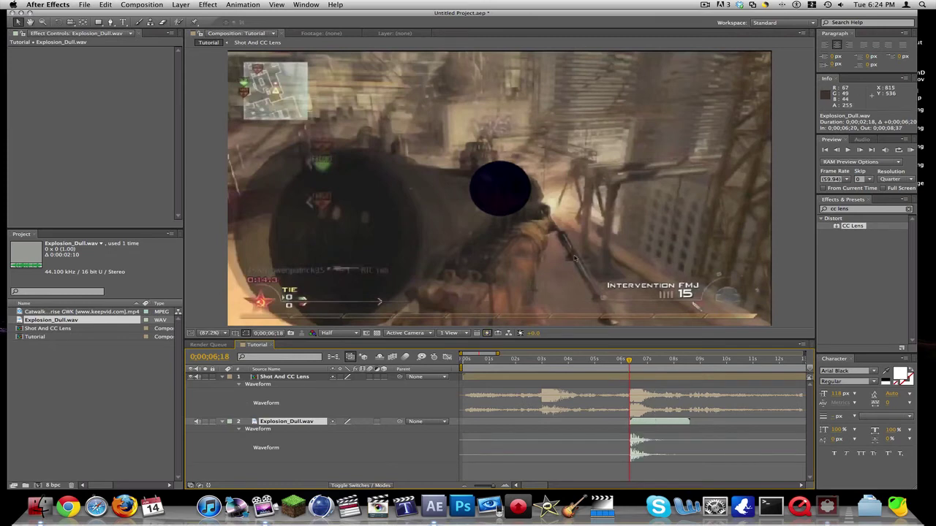
key(KP_0)
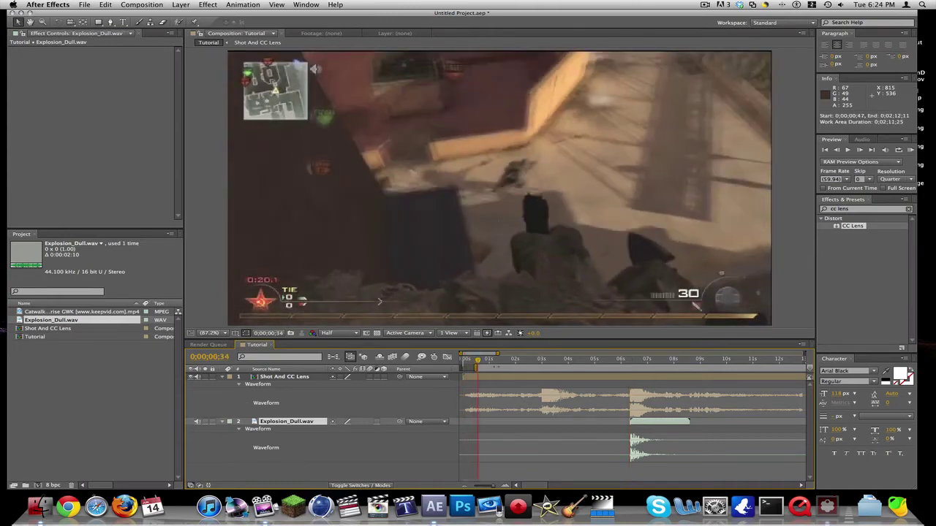
key(KP_0)
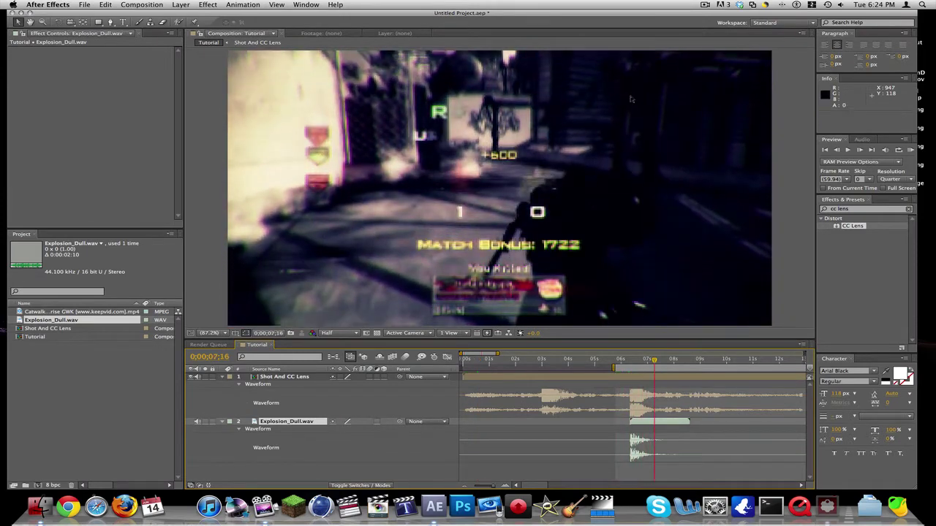
key(space)
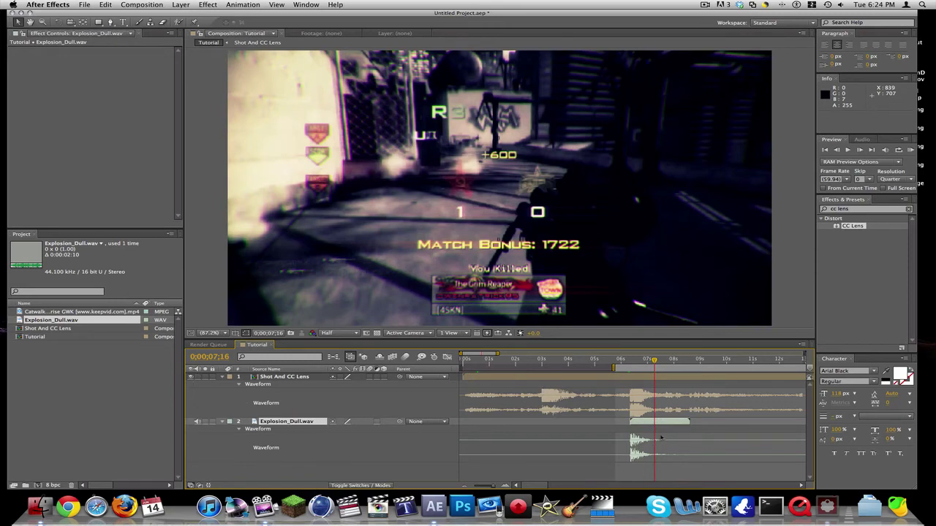
Apply Bass & Treble to the explosion layer with Bass 50 and Treble 5, and RAM preview the boosted sound
drag(645, 361, 640, 436)
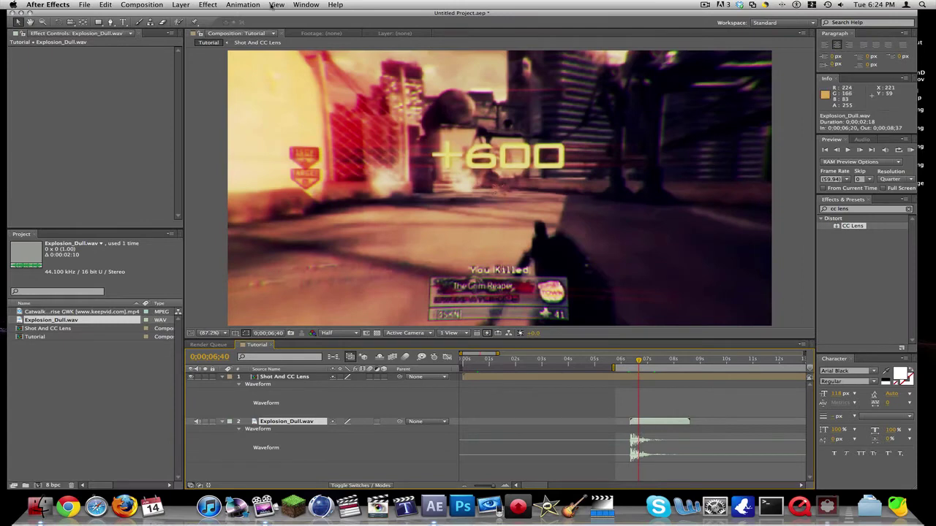
click(208, 5)
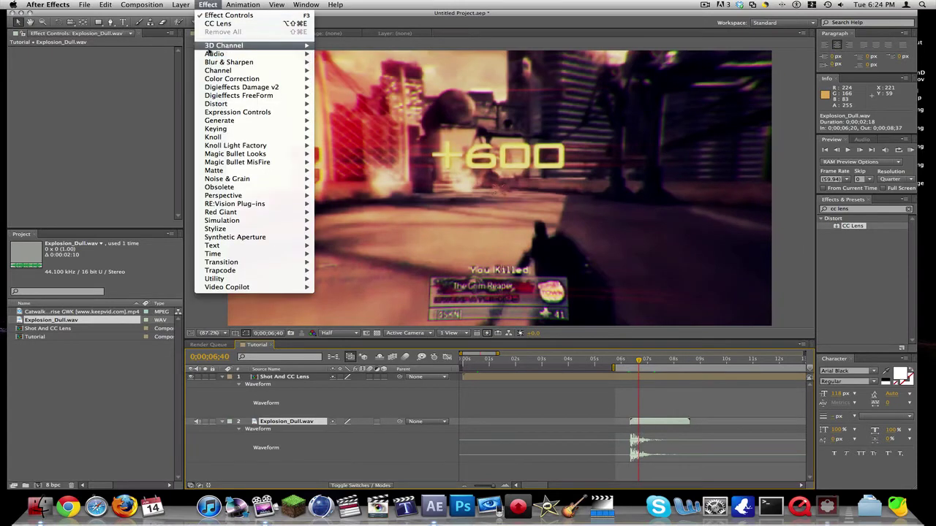
mouse_move(214, 54)
click(347, 62)
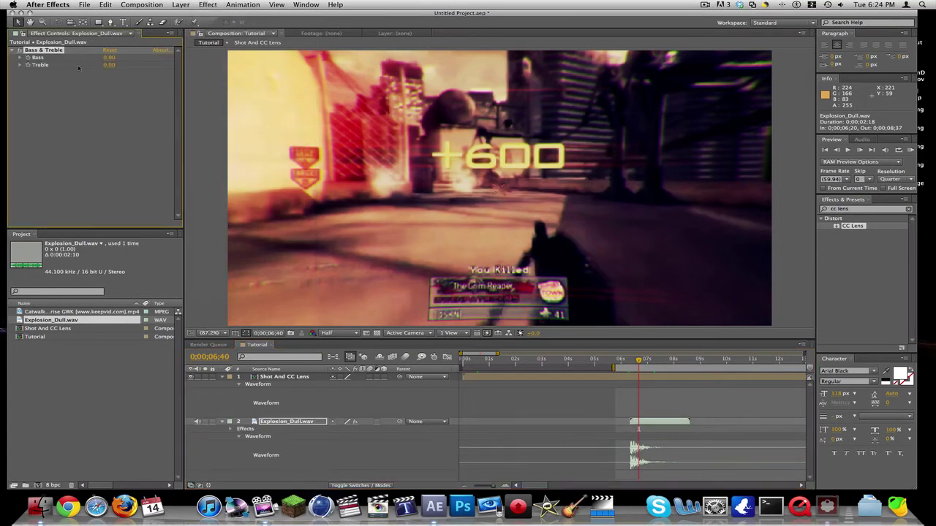
click(108, 57)
text(50)
key(Return)
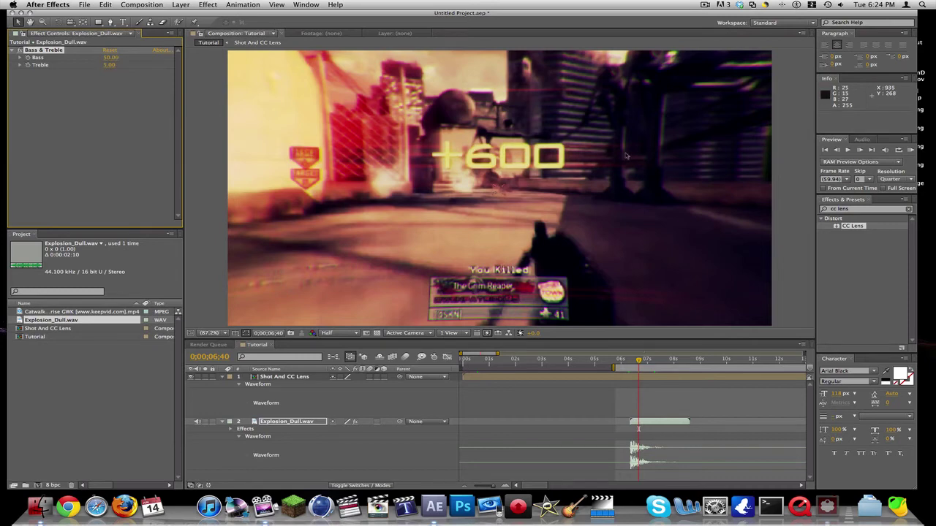
key(KP_0)
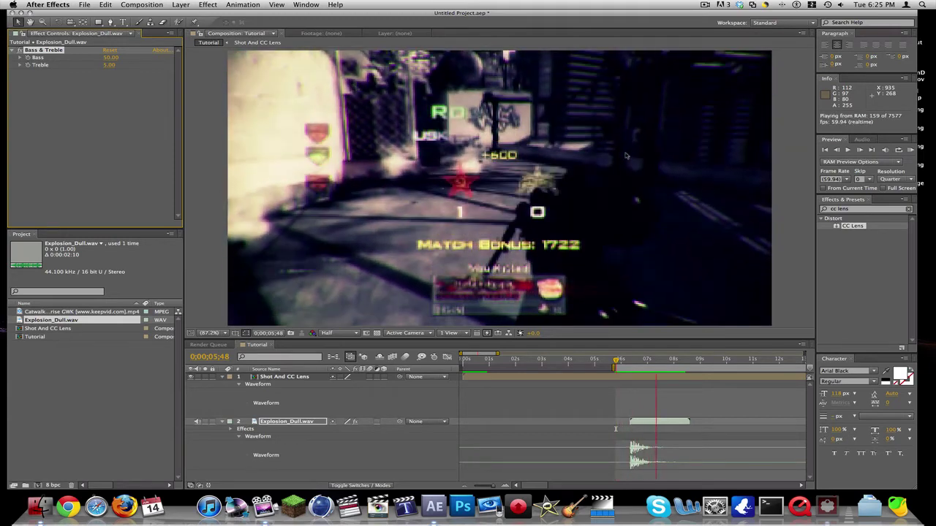
key(space)
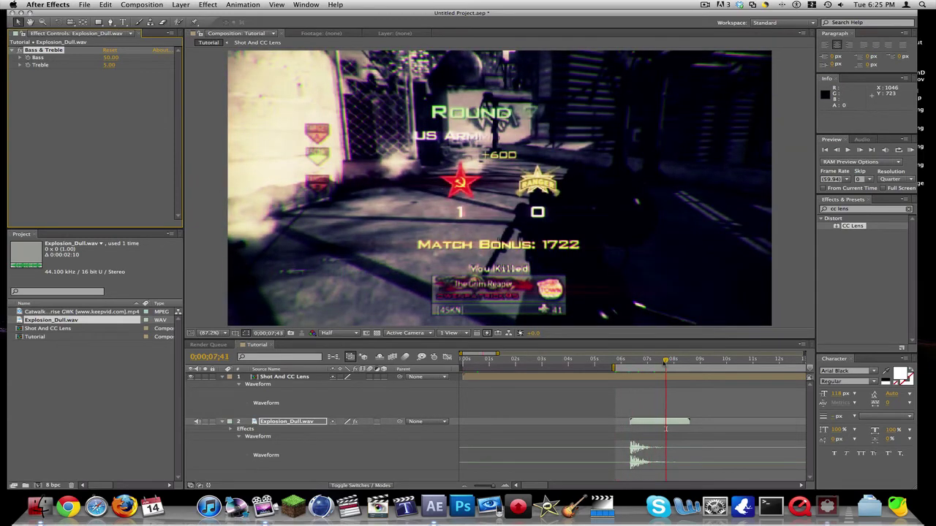
Place the current time at 0;00;06;20, raise the explosion layer's Bass to 100 and RAM preview the sound
drag(664, 362, 630, 364)
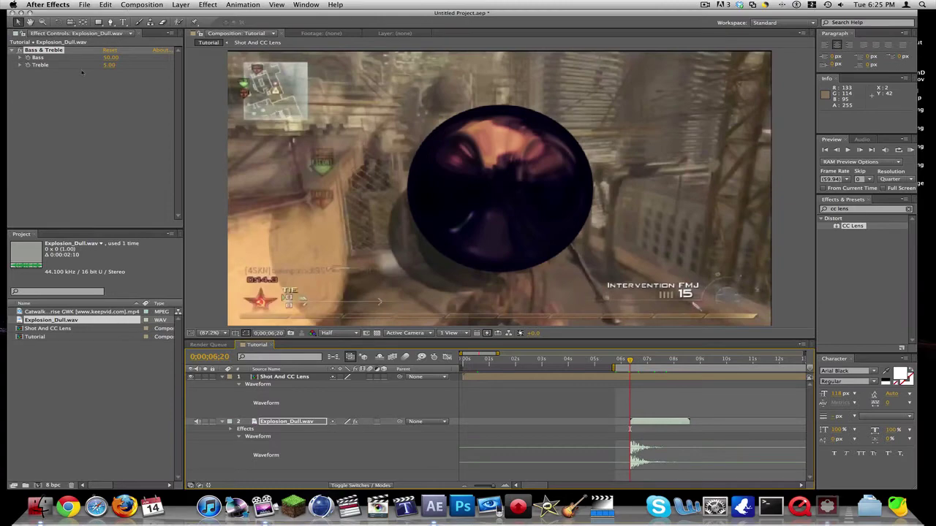
drag(112, 58, 133, 58)
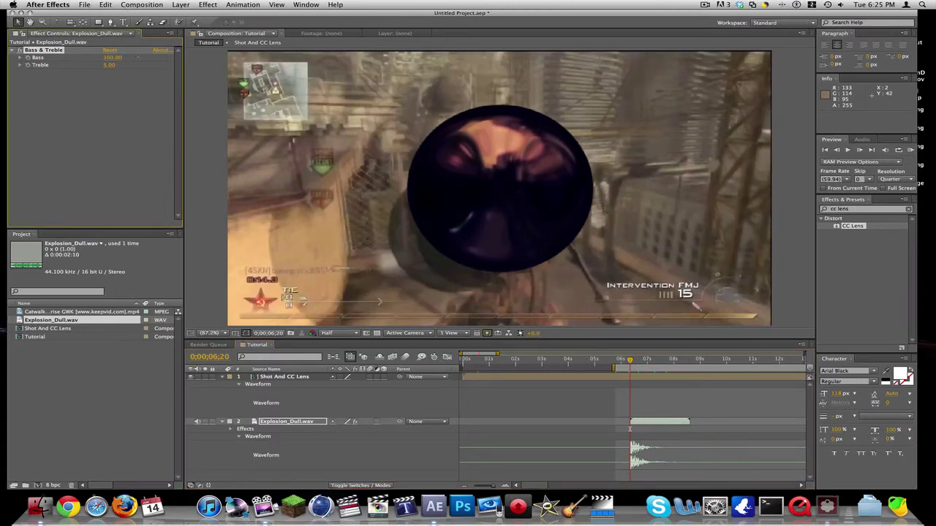
key(space)
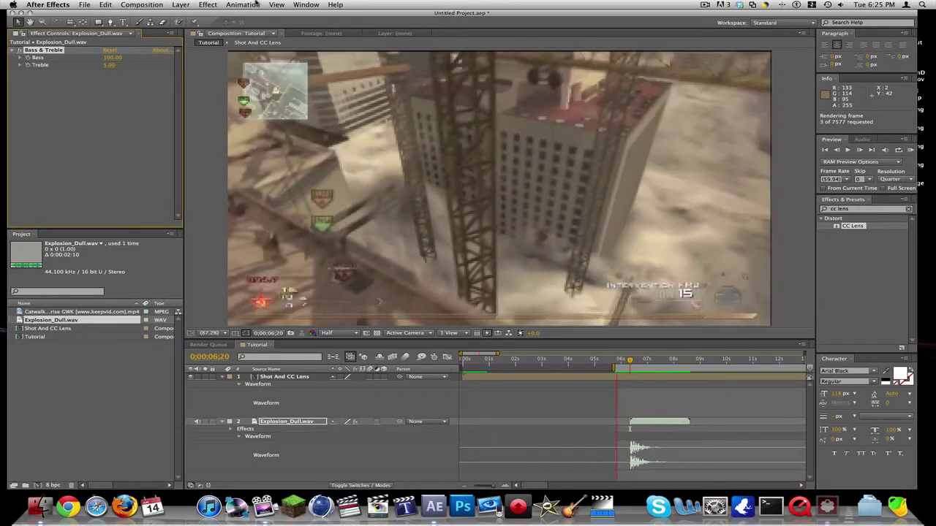
key(XF86AudioLowerVolume)
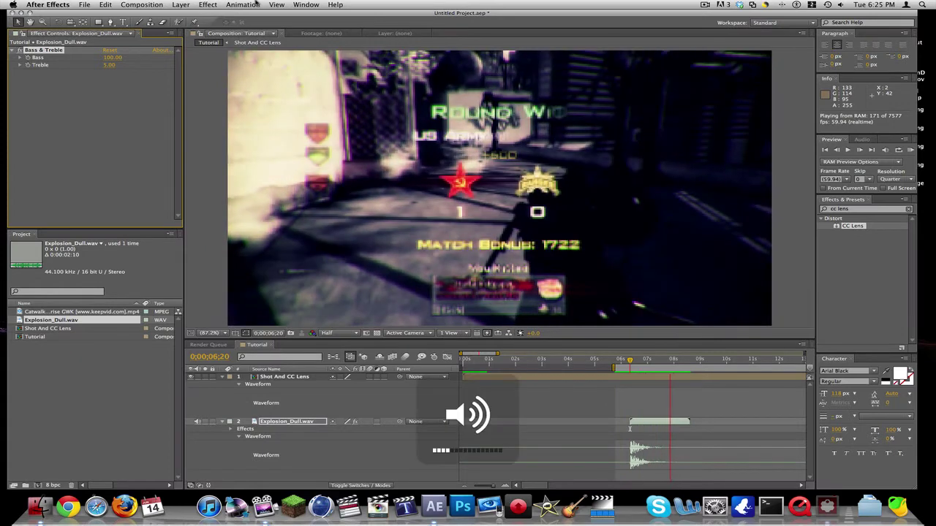
Set the explosion layer's Audio Levels to +12 dB and RAM preview the louder sound
click(237, 435)
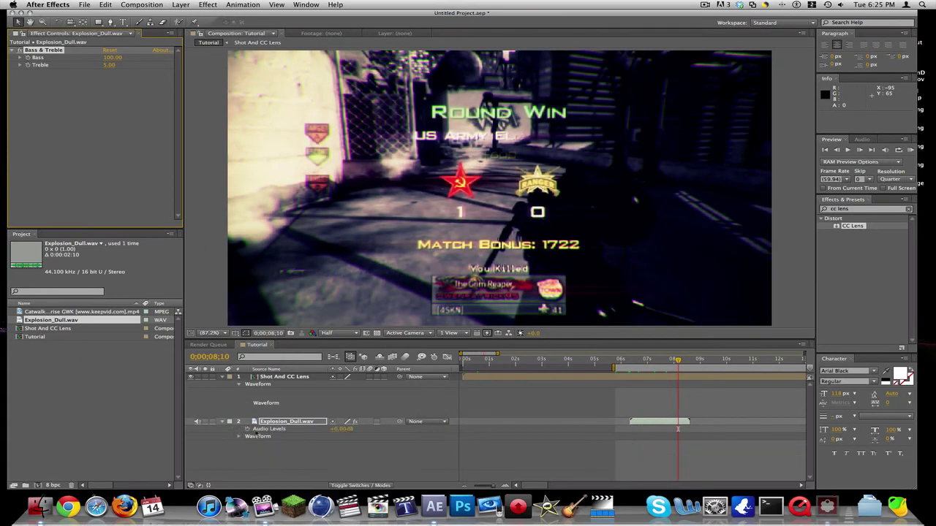
drag(338, 432, 344, 431)
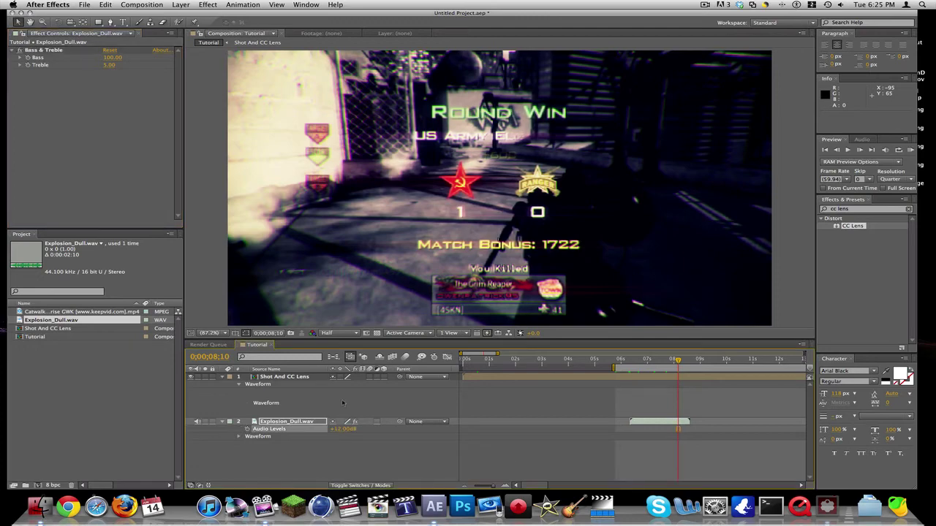
key(KP_0)
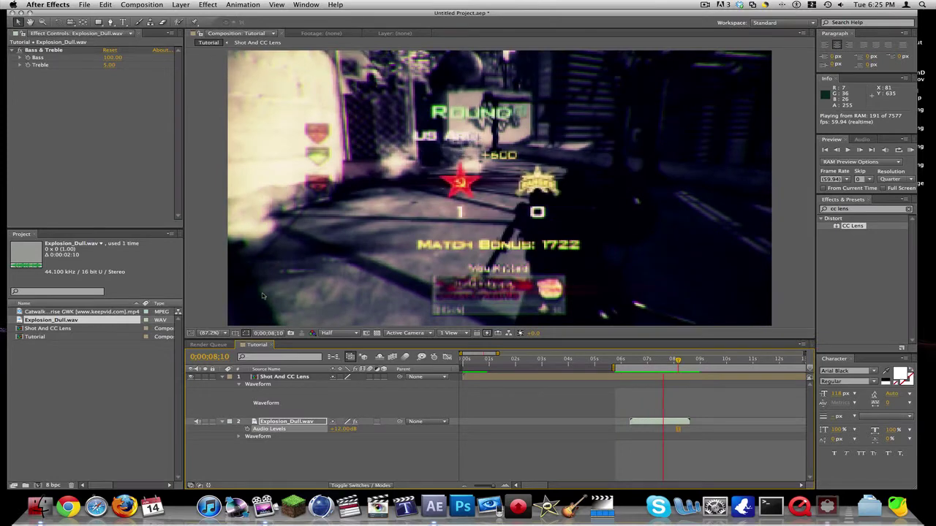
Apply the Delay audio effect to the explosion layer with a Delay Amount of 5% and reveal the layer's waveform
click(208, 4)
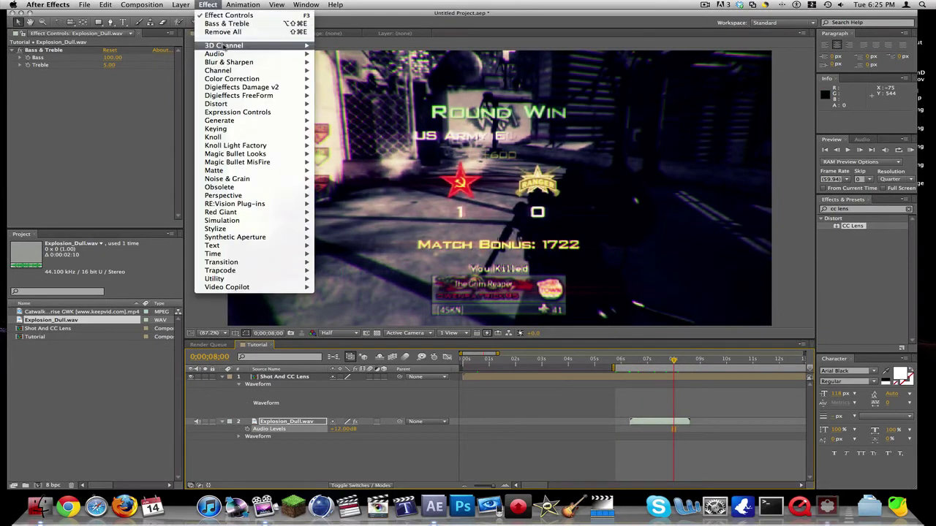
mouse_move(225, 54)
click(363, 71)
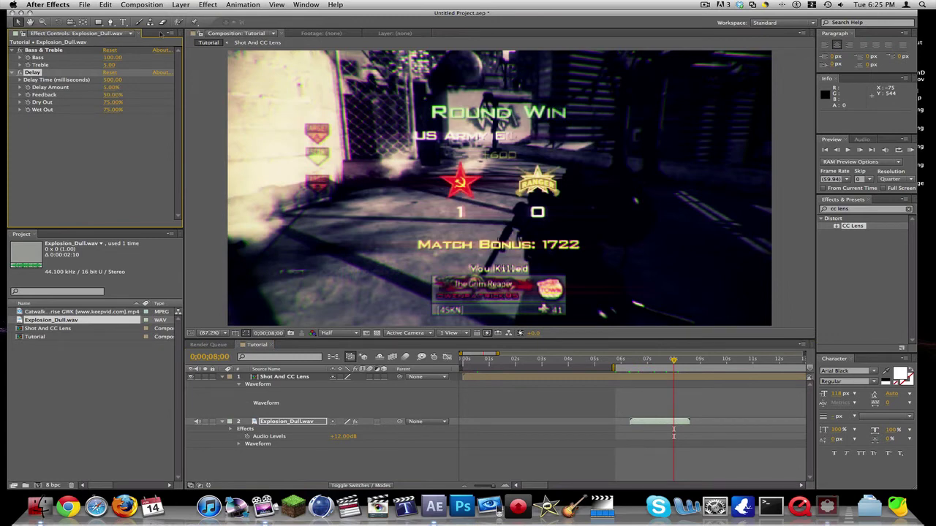
key(l)
key(l)
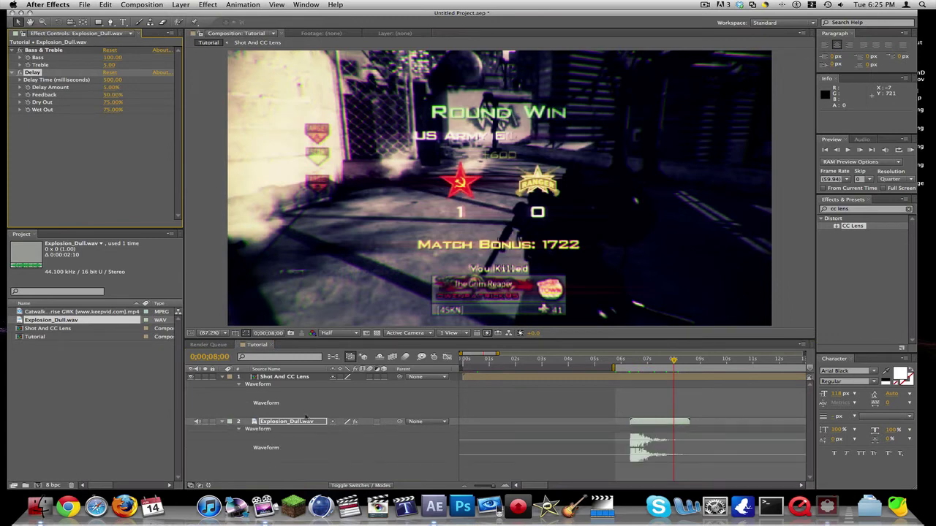
Set the Delay effect's Feedback to 10% and RAM preview the explosion sound
click(114, 96)
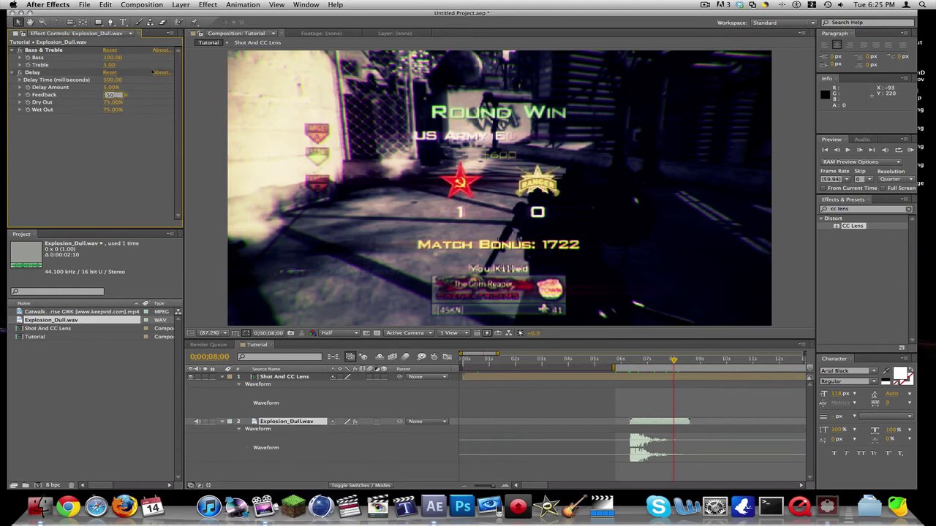
click(153, 71)
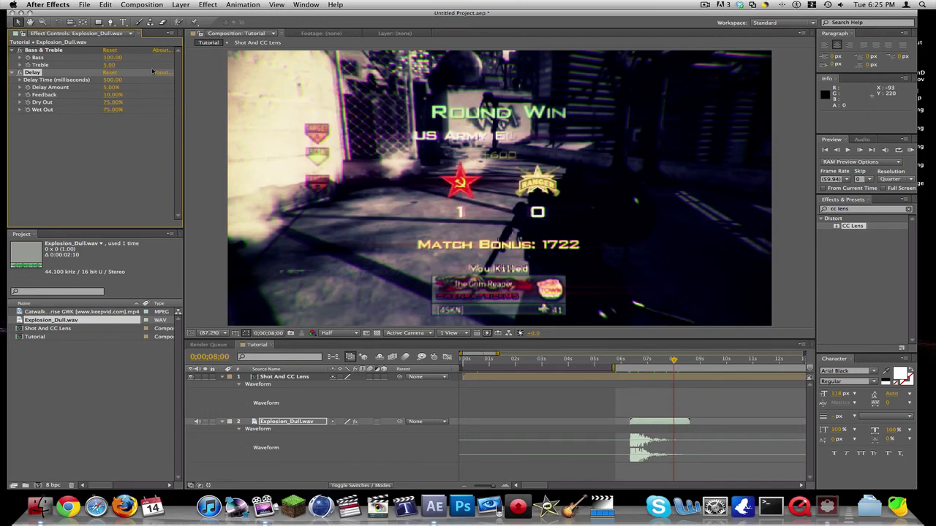
key(KP_0)
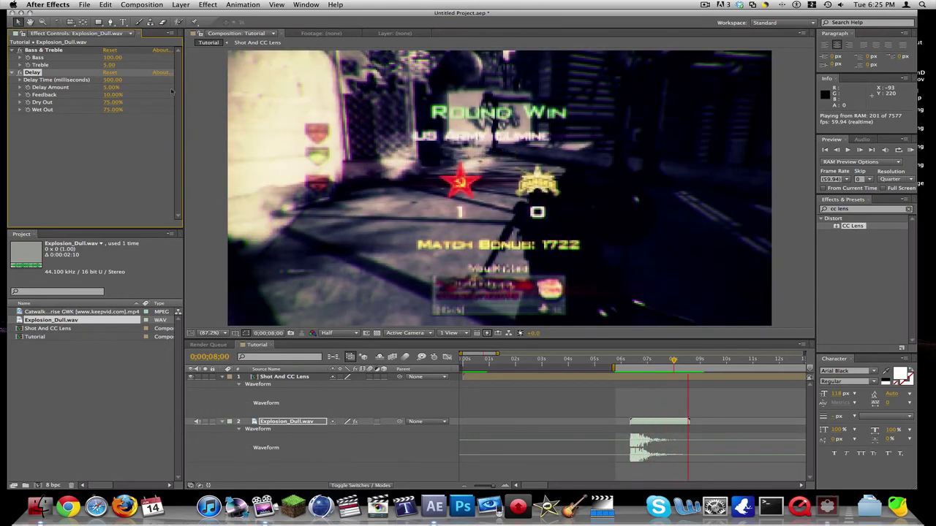
Turn on the audio of Shot And CC Lens, extend the work area back to the composition's start and RAM preview the whole transition
click(196, 378)
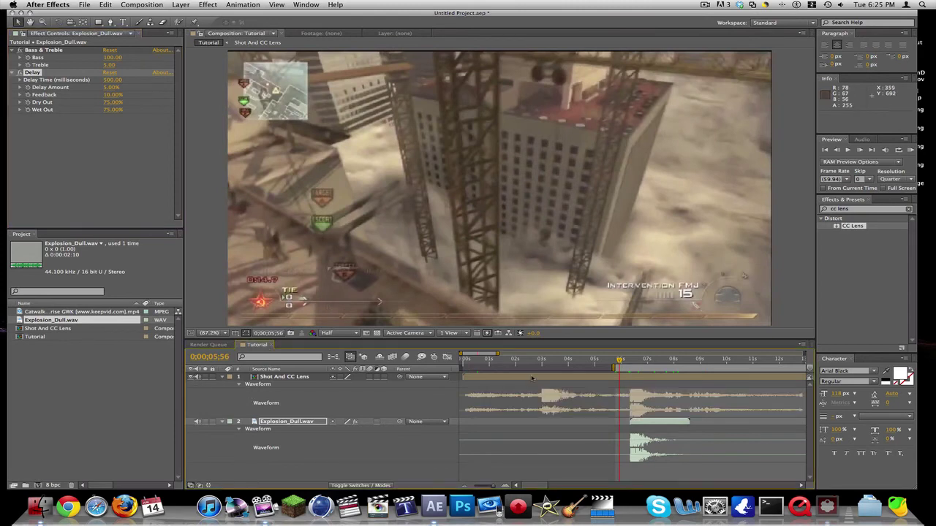
drag(614, 369, 462, 368)
key(KP_0)
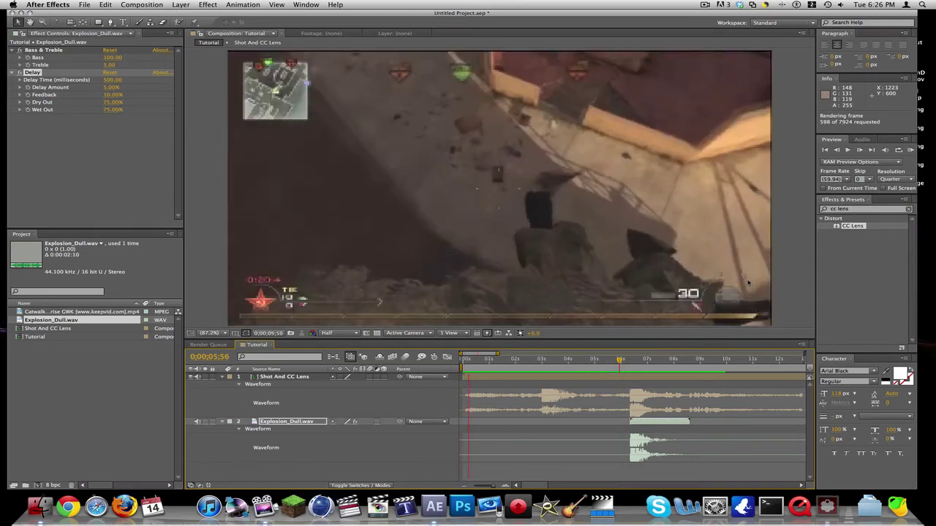
key(XF86AudioLowerVolume)
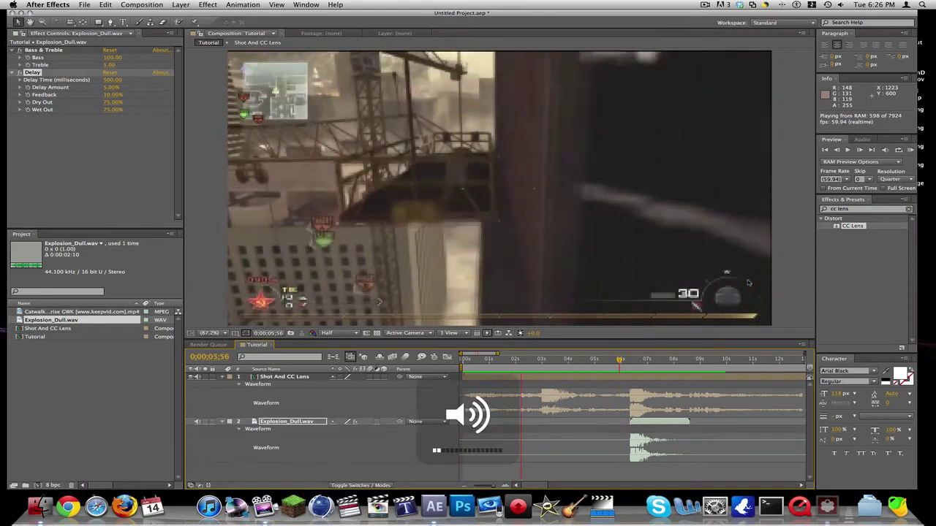